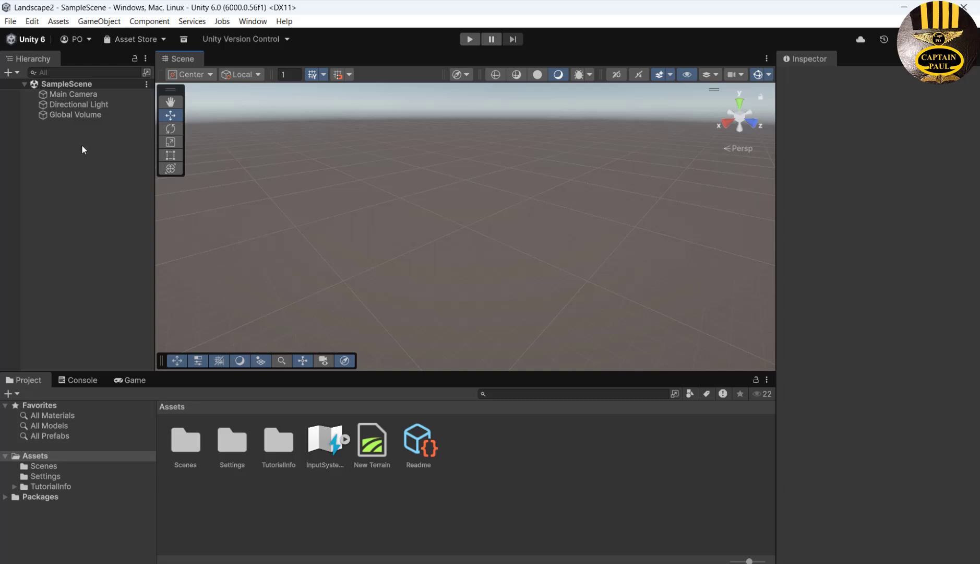
- Import the full Lowpoly Environment - Nature Free - MEDIEVAL FANTASY SERIES package from My Assets in the Package Manager
click(252, 22)
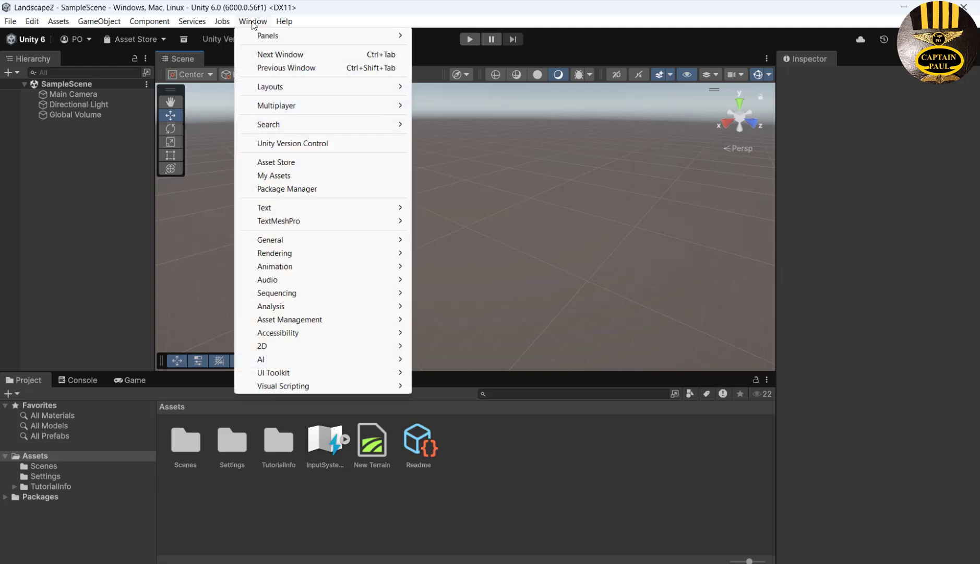
click(269, 191)
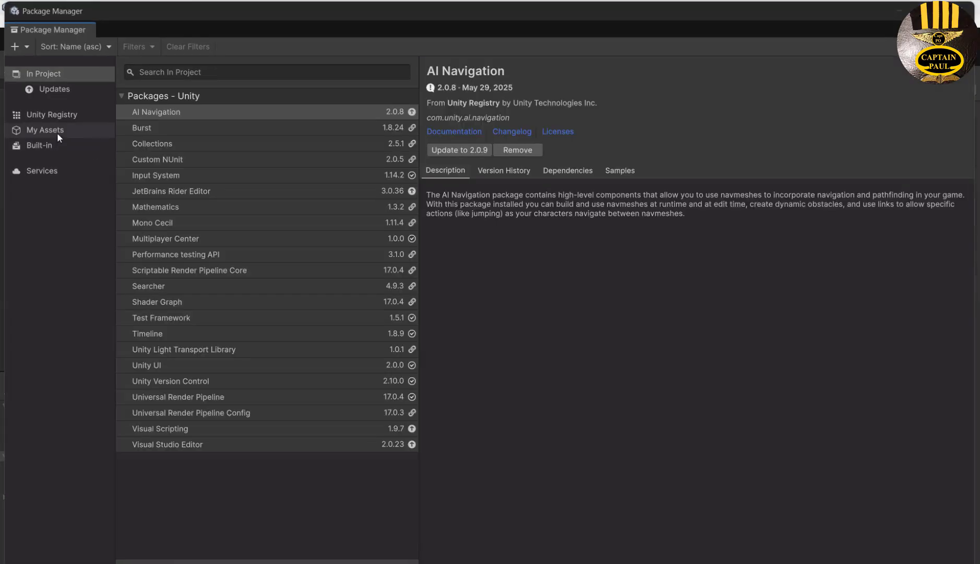
click(57, 131)
click(226, 74)
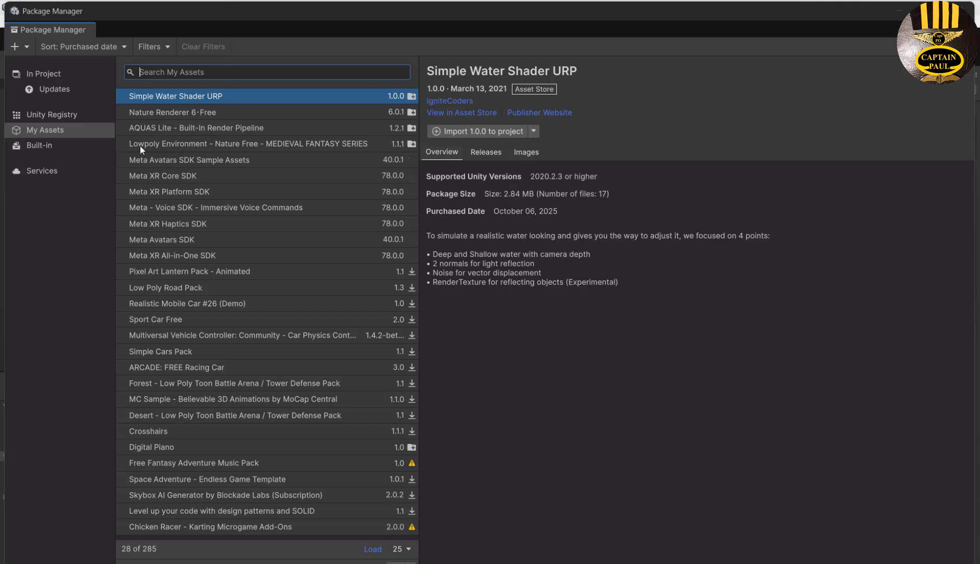
click(194, 144)
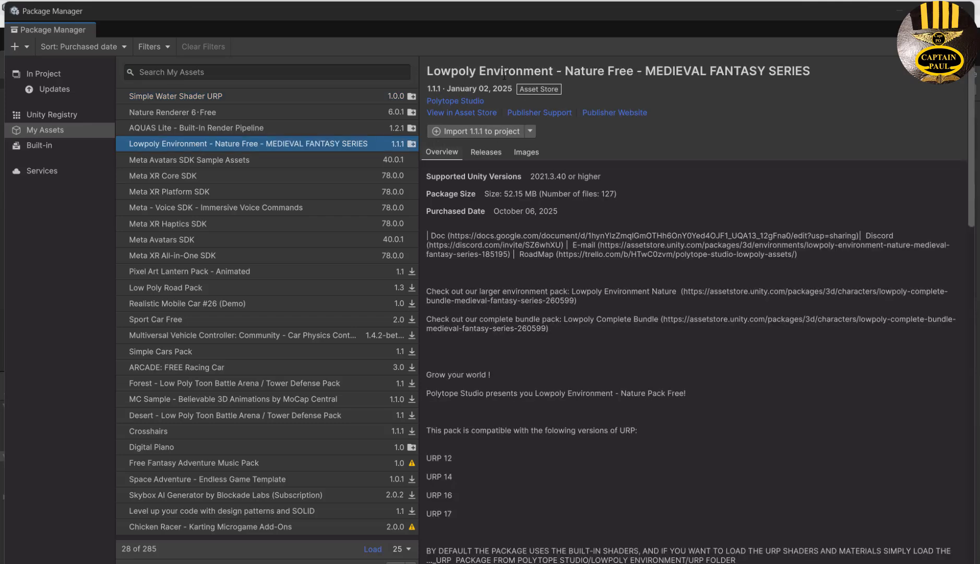
drag(427, 71, 809, 76)
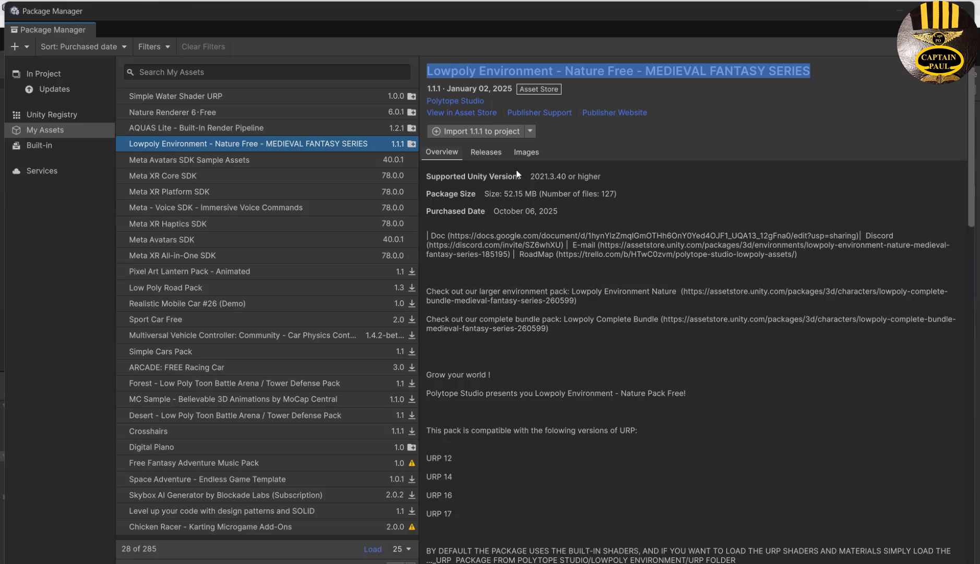
click(479, 135)
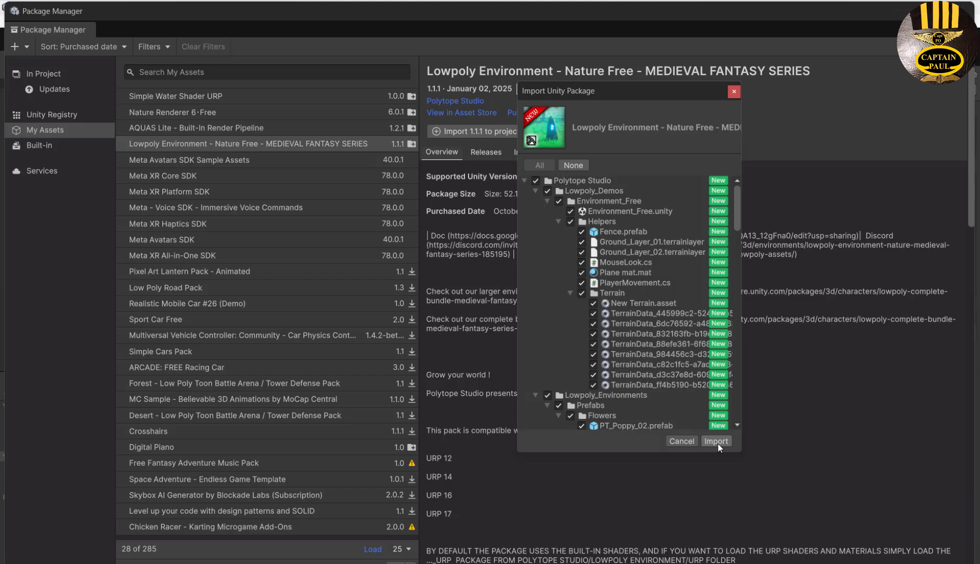
click(716, 441)
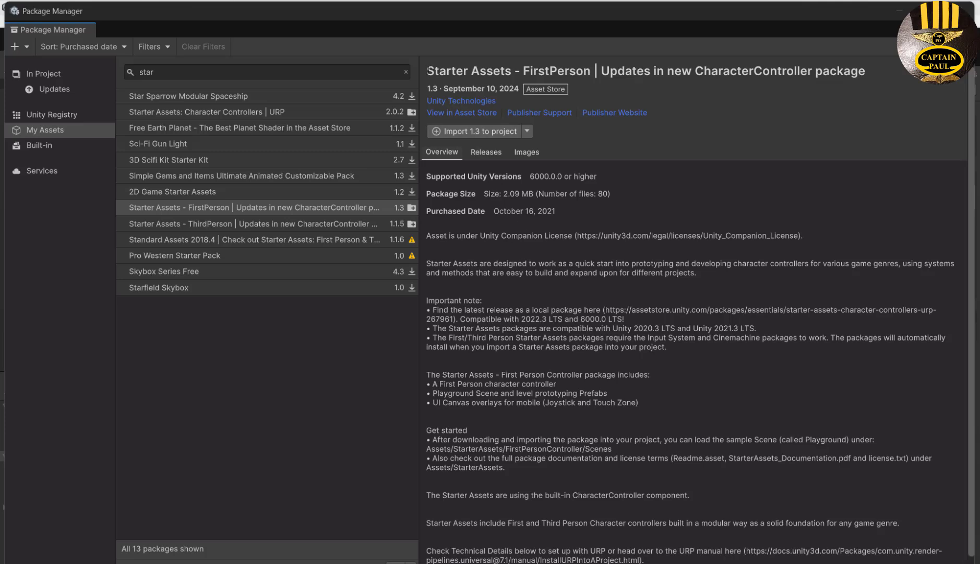
- Import the full Starter Assets - FirstPerson package, installing or upgrading its package dependencies
drag(427, 70, 589, 73)
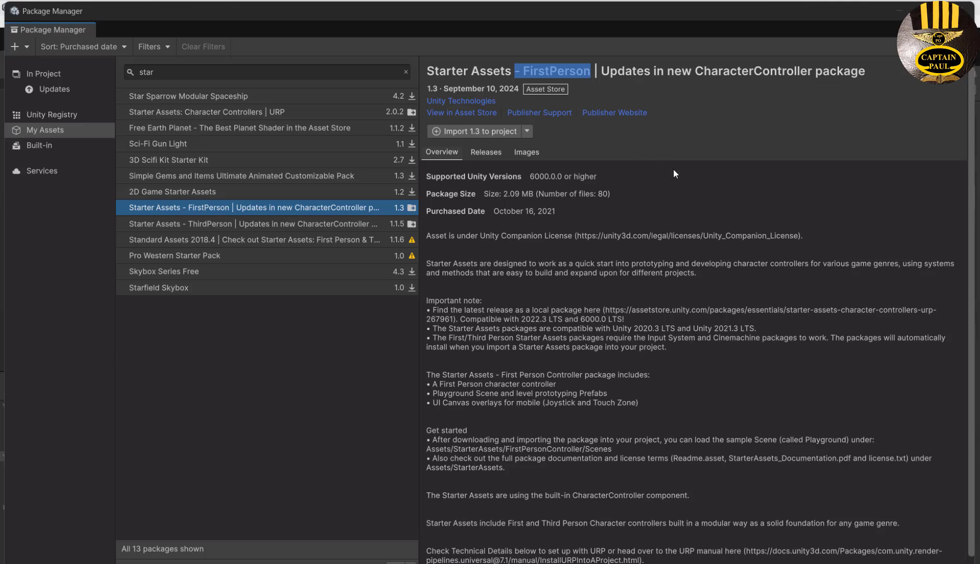
click(480, 132)
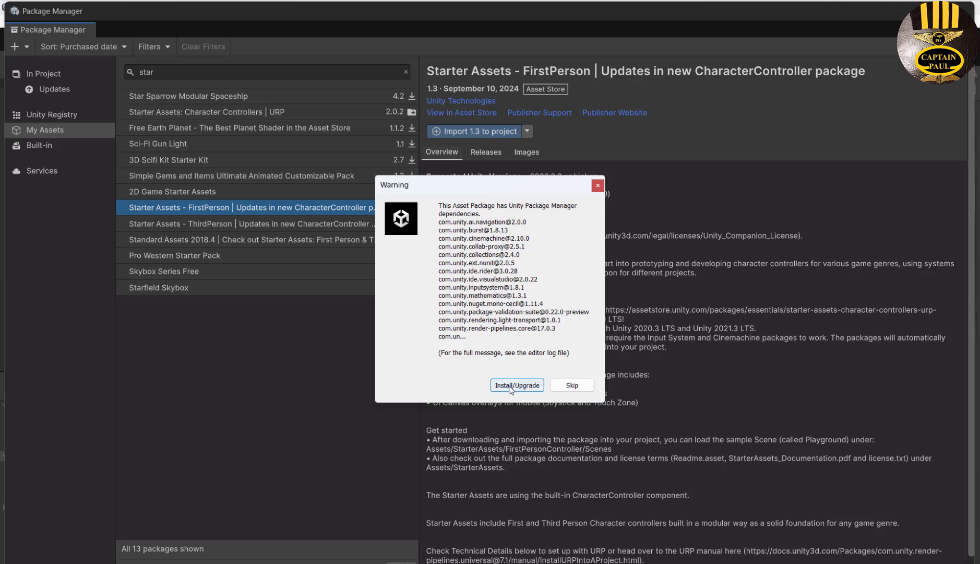
click(510, 386)
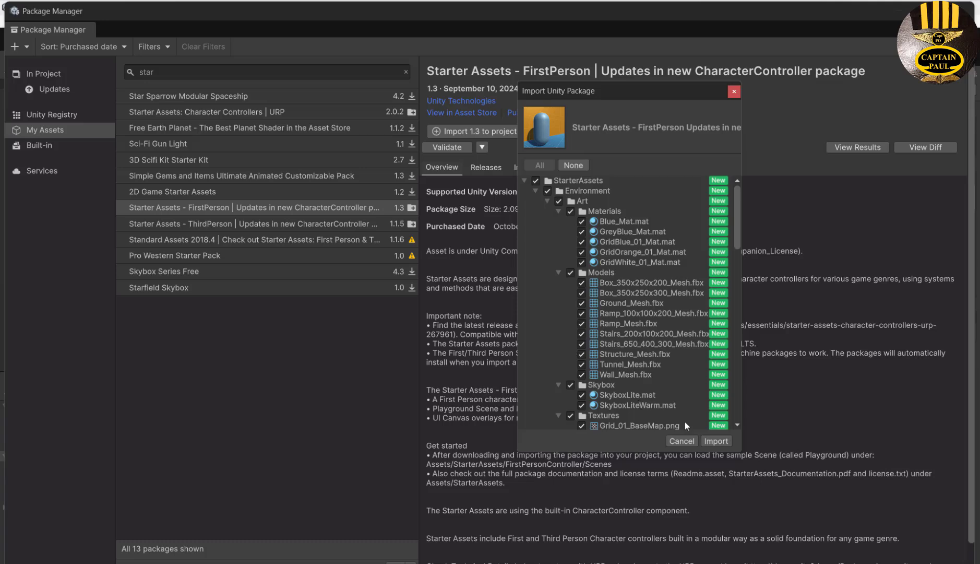
click(715, 441)
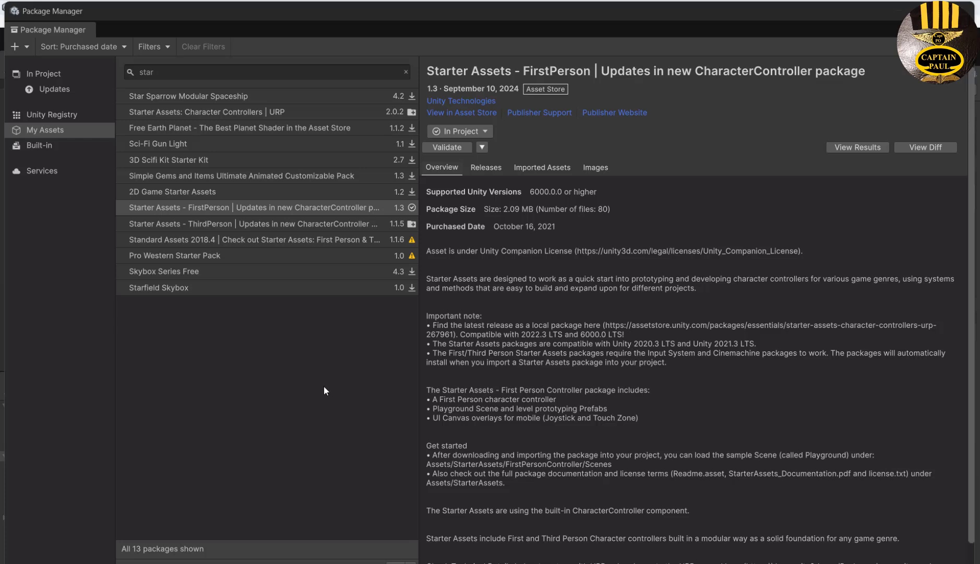
- View the details and preview images of the Skybox Series Free package
click(197, 271)
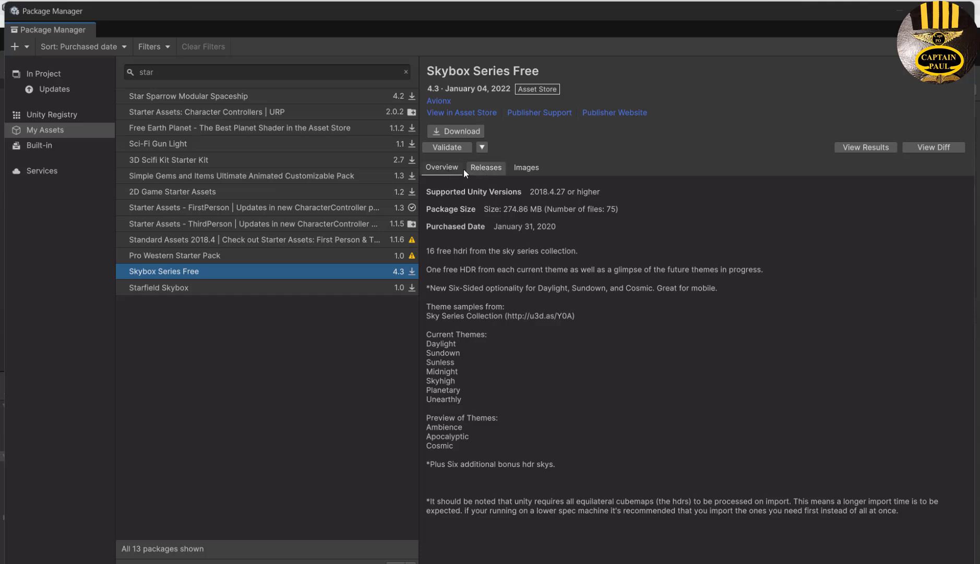
click(525, 170)
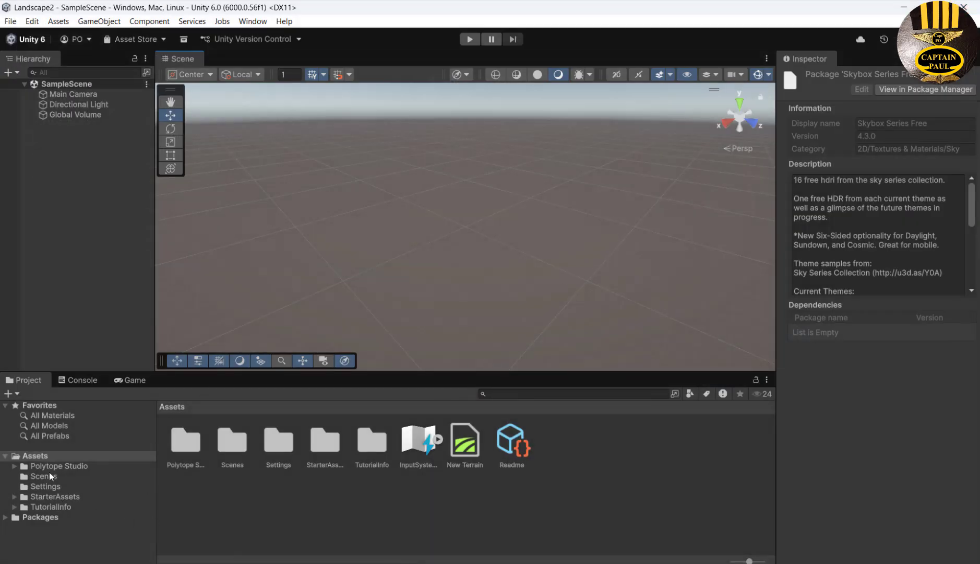
- Examine the contents of the imported Polytope Studio and StarterAssets folders in the project
click(51, 467)
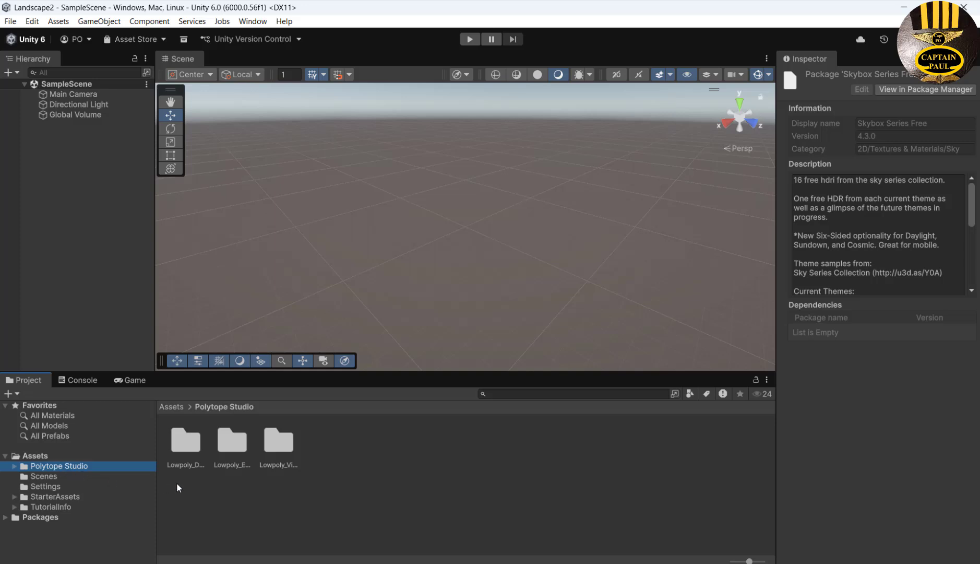
click(50, 497)
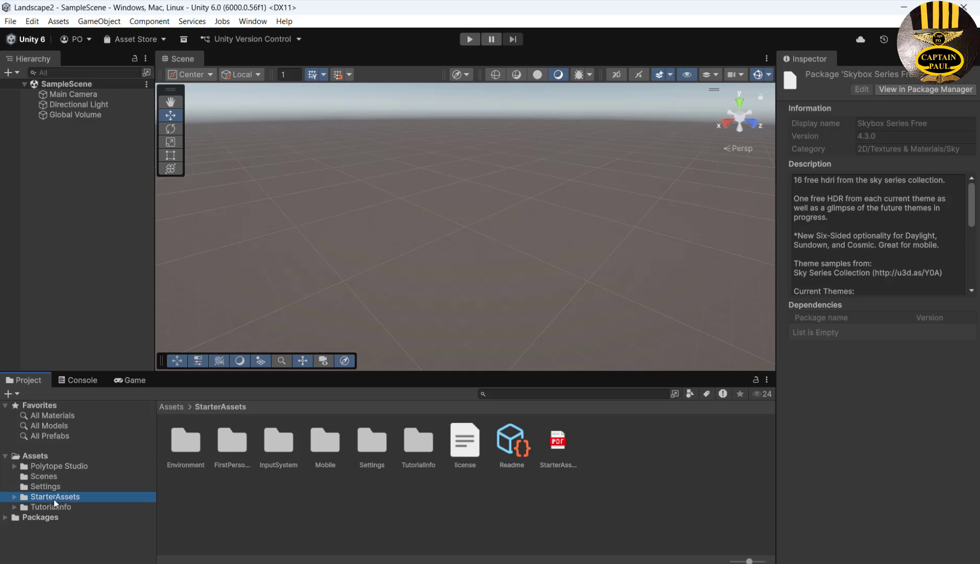
click(313, 520)
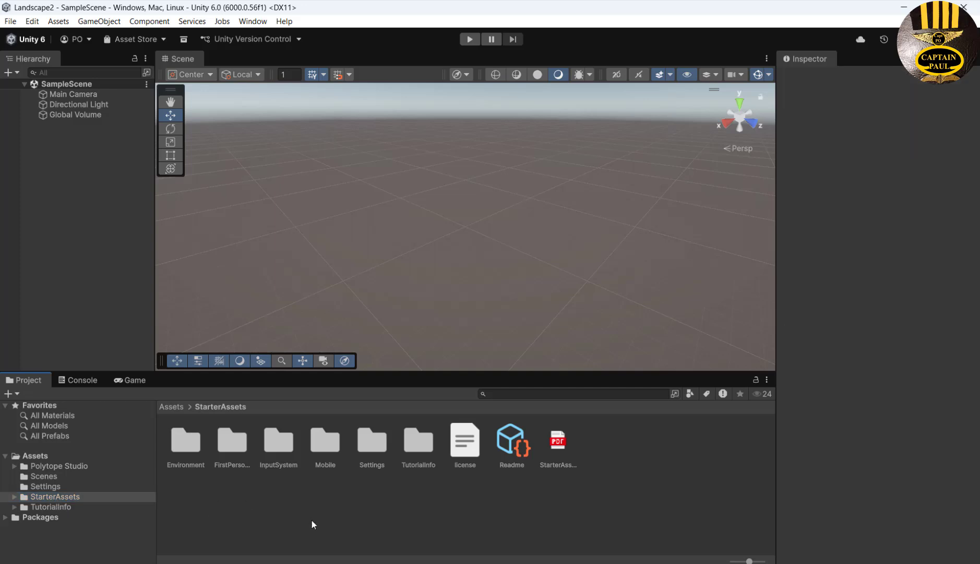
- Add a 3D Terrain object to SampleScene
right_click(82, 173)
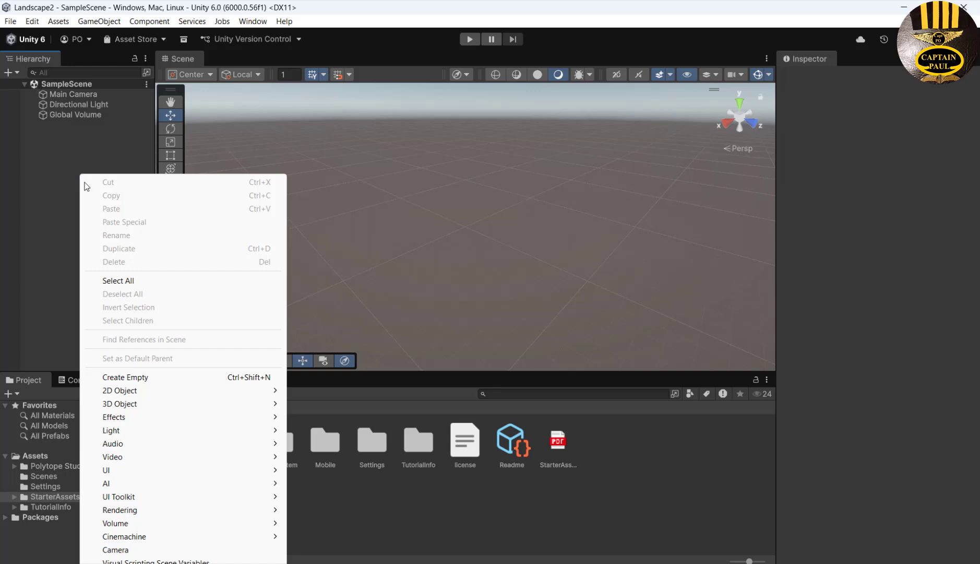
click(17, 73)
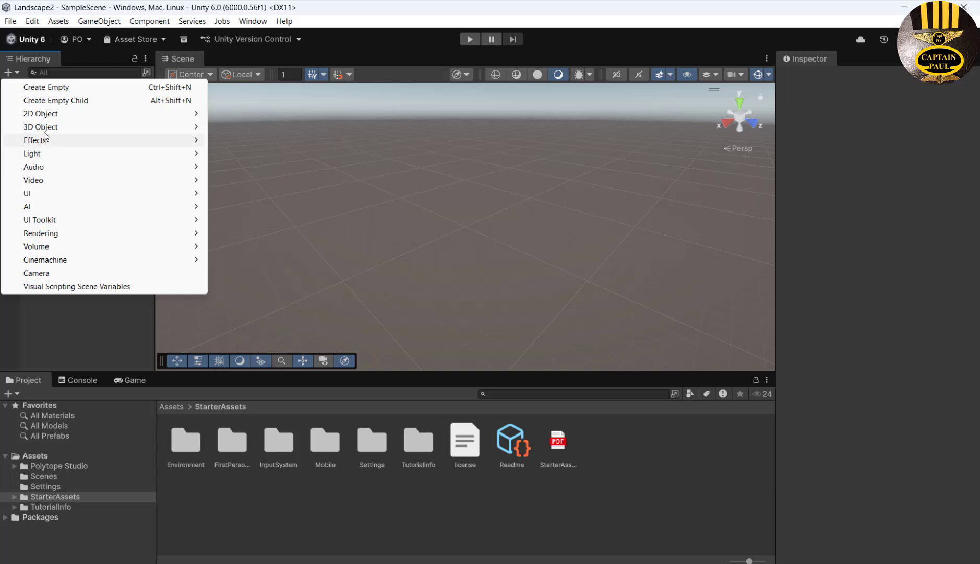
mouse_move(45, 129)
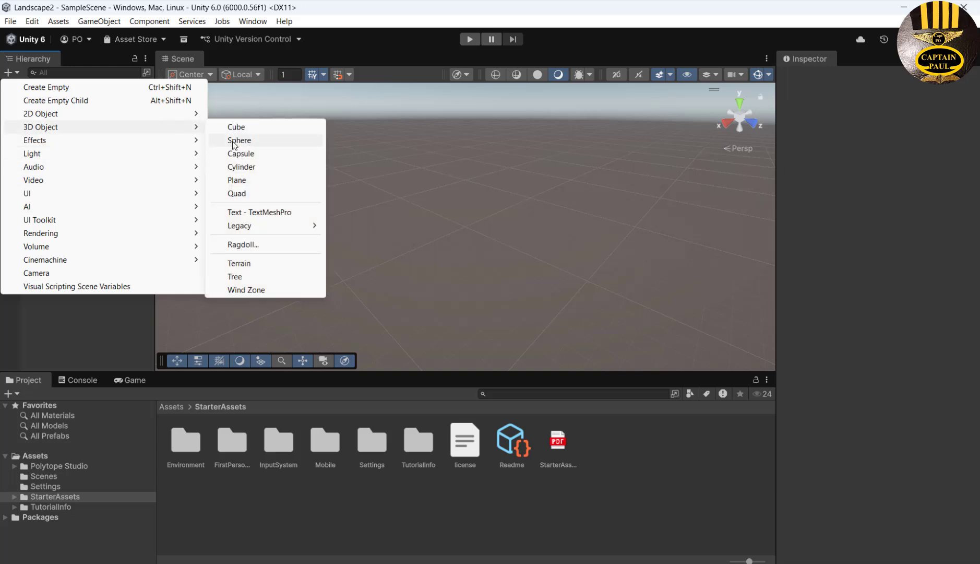
click(240, 264)
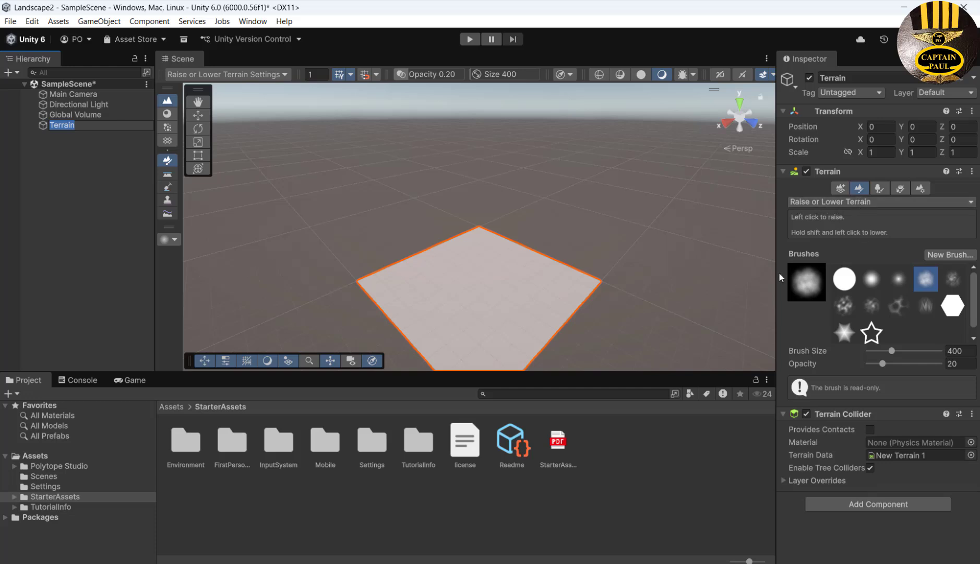
- Raise uneven hills across the whole terrain with the sixth built-in brush
drag(777, 274, 736, 272)
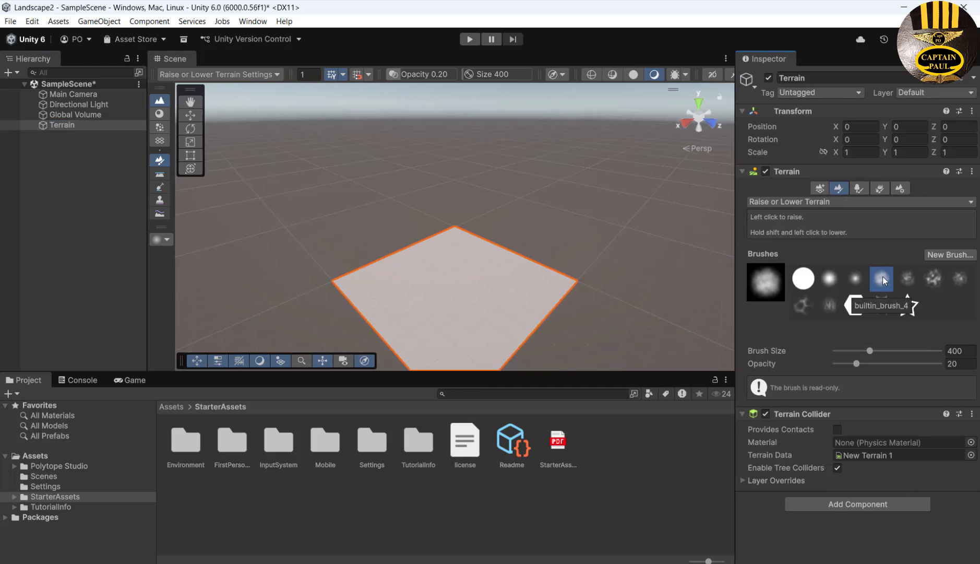
click(930, 279)
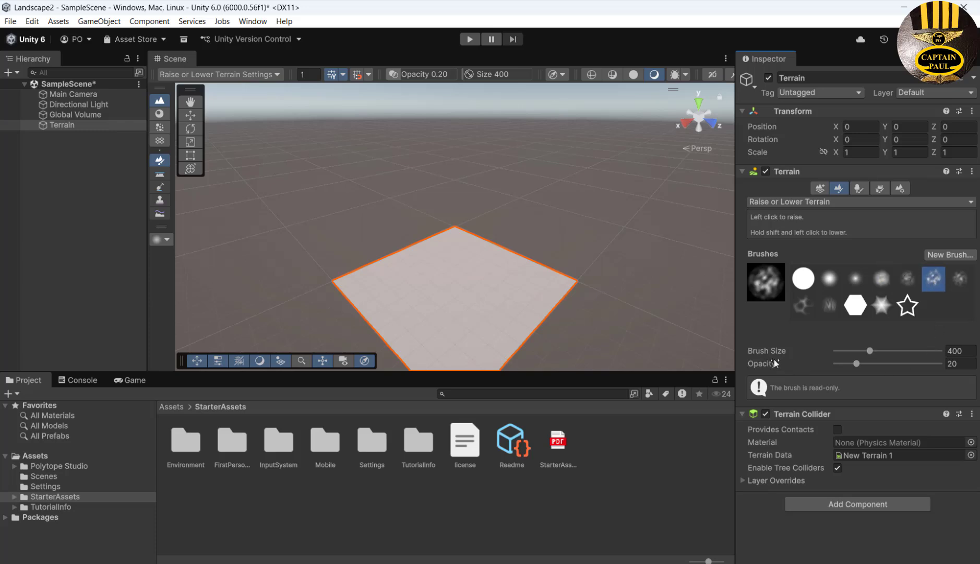
click(751, 351)
click(539, 282)
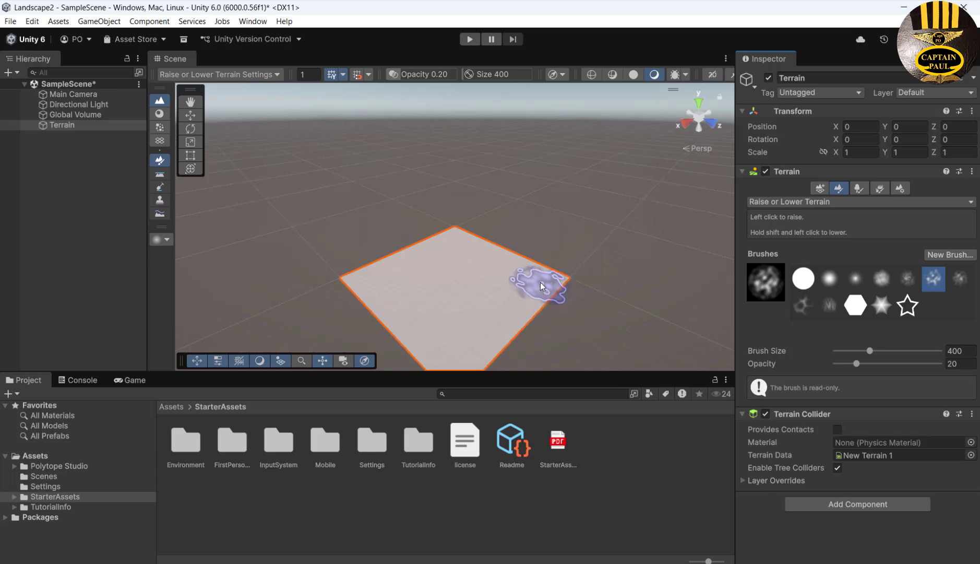
mouse_move(540, 282)
mouse_down()
mouse_move(505, 287)
mouse_move(467, 348)
mouse_move(367, 314)
mouse_up()
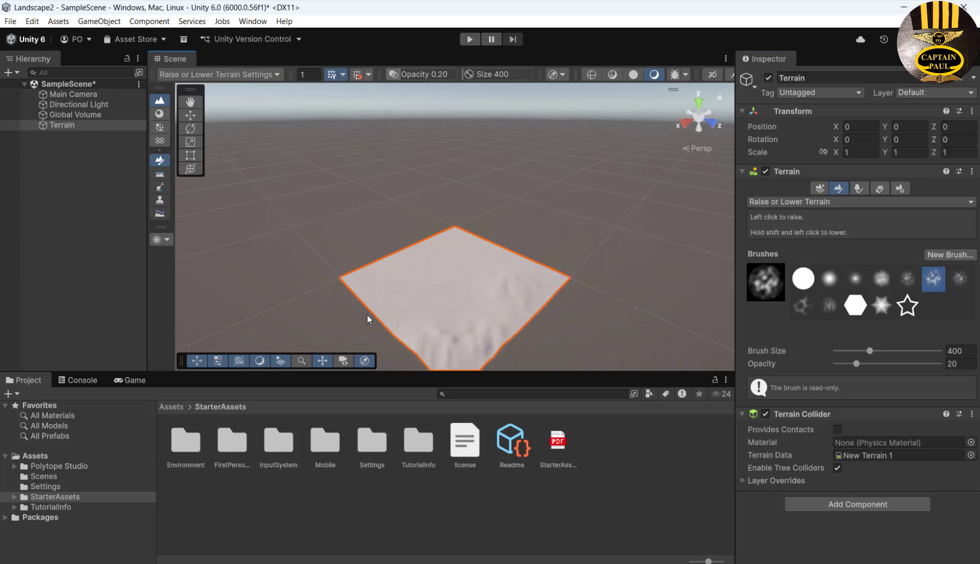
mouse_move(456, 240)
mouse_down()
mouse_move(520, 266)
mouse_move(513, 279)
mouse_move(432, 287)
mouse_move(463, 310)
mouse_move(528, 301)
mouse_move(453, 343)
mouse_move(479, 345)
mouse_move(556, 291)
mouse_up()
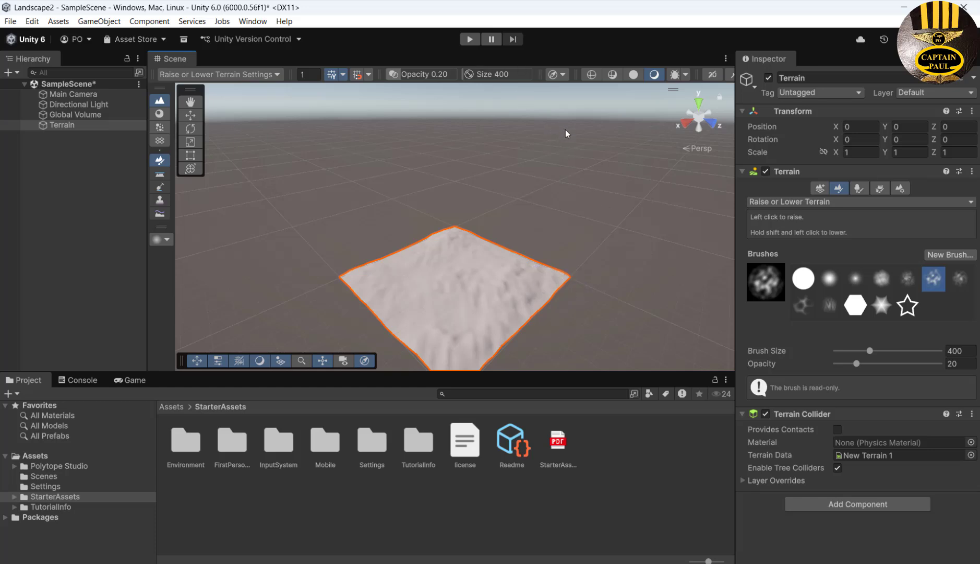
- Move the Main Camera onto the terrain at about X 703, Y 30, Z 95 and test its view in Play mode
click(64, 95)
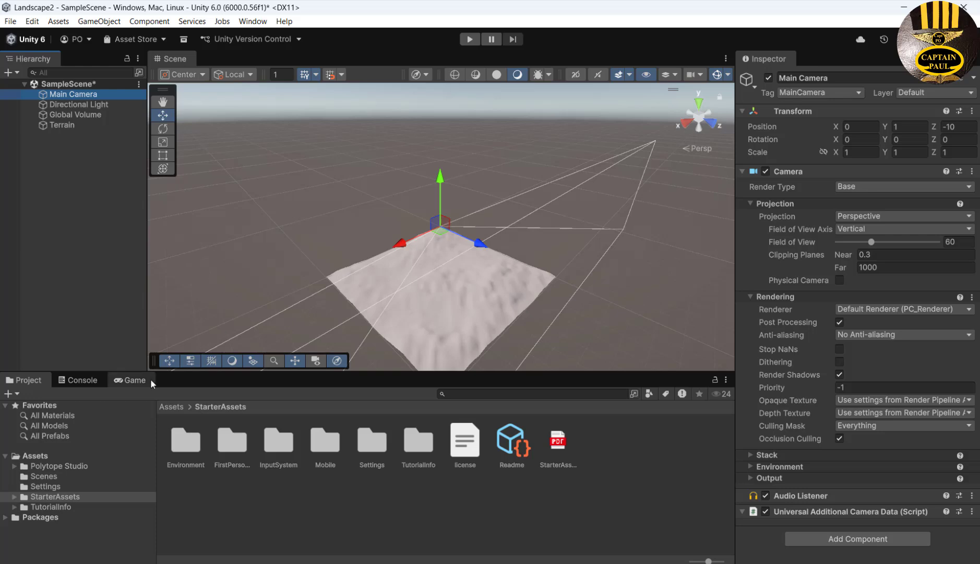
click(136, 382)
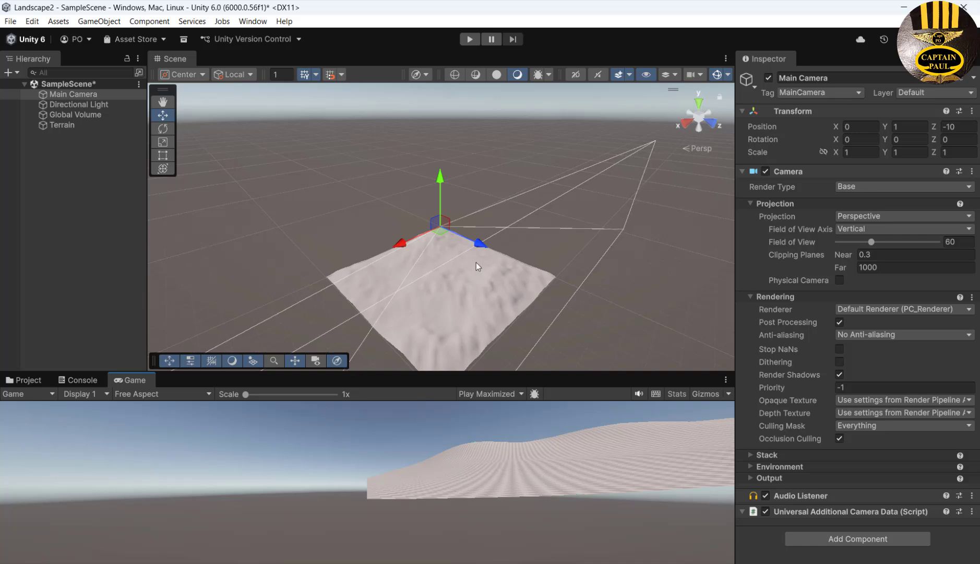
drag(479, 248, 340, 299)
drag(374, 219, 374, 216)
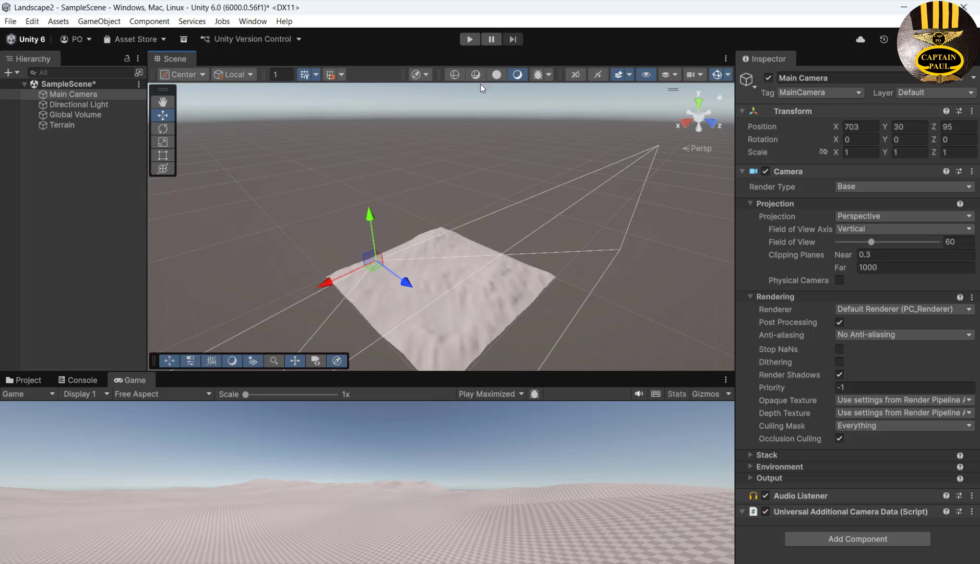
click(469, 40)
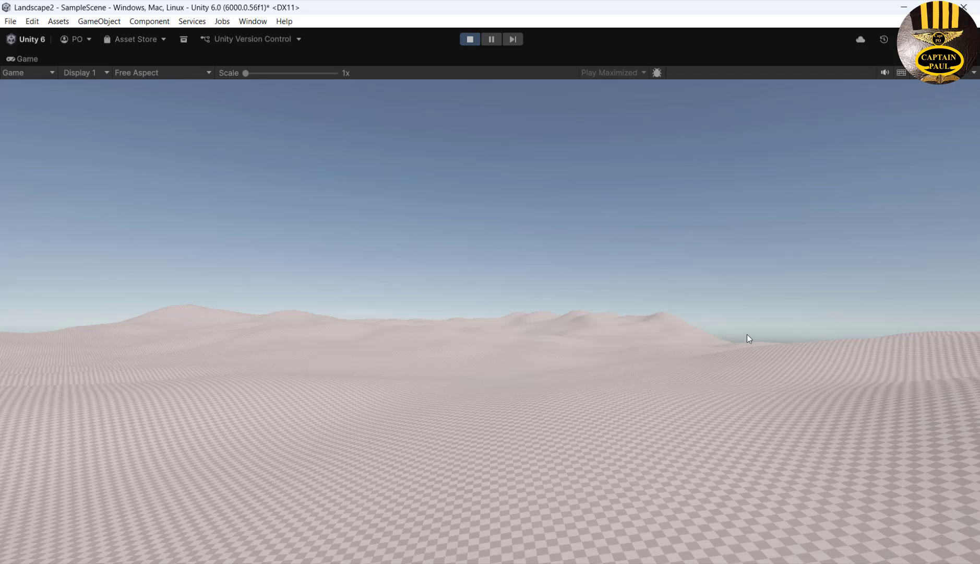
click(473, 43)
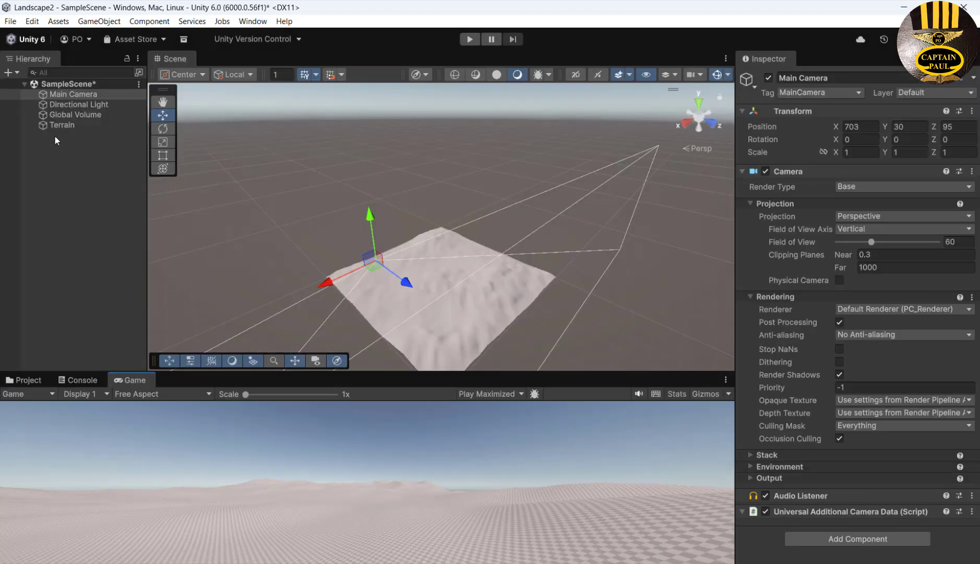
- Switch the terrain's painting tool to Paint Texture and show the project's asset files again
click(71, 126)
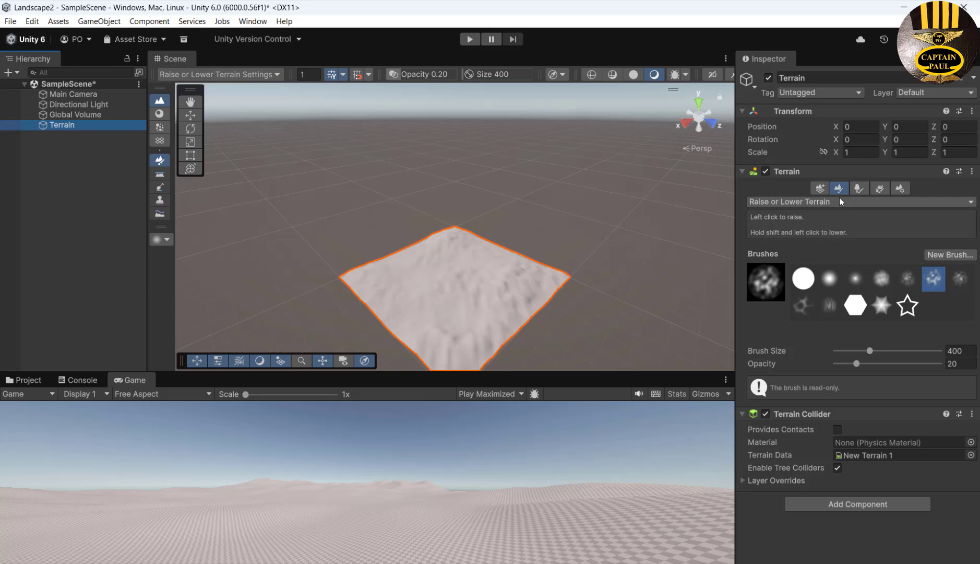
drag(736, 263, 706, 264)
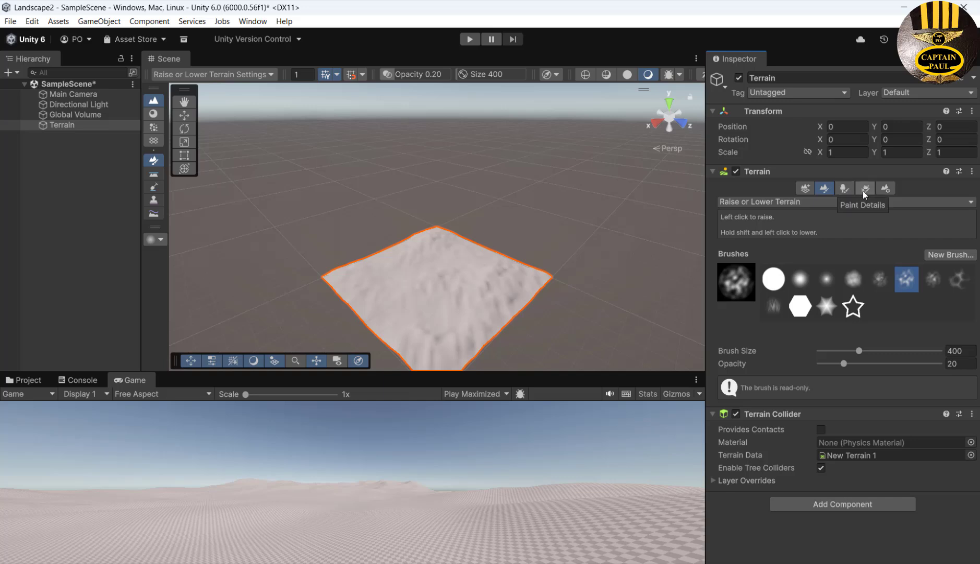
click(971, 202)
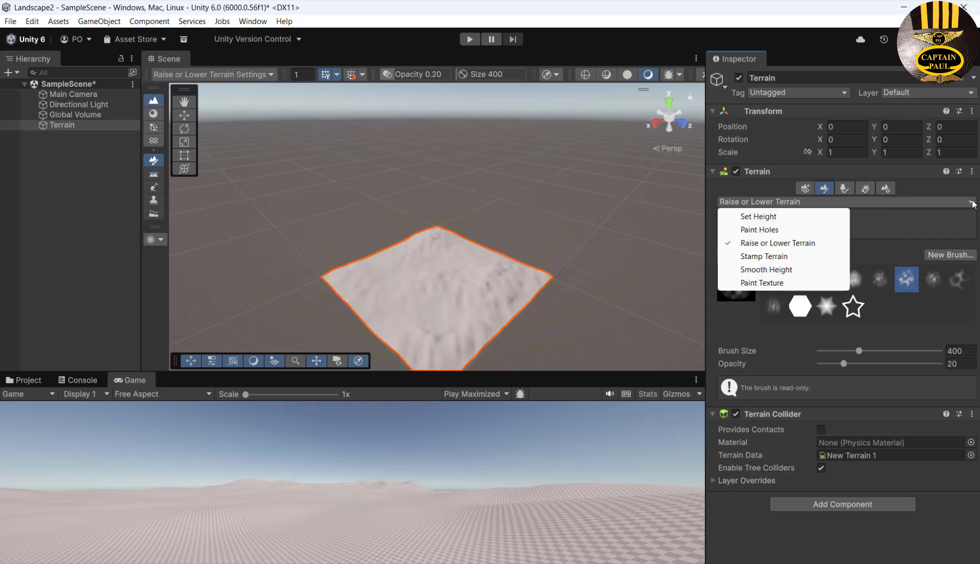
click(764, 283)
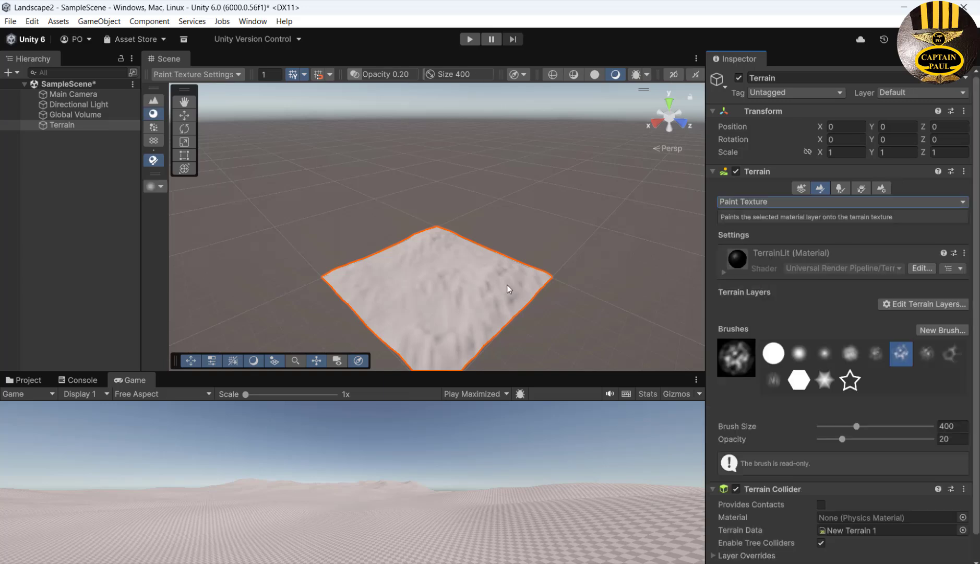
click(31, 380)
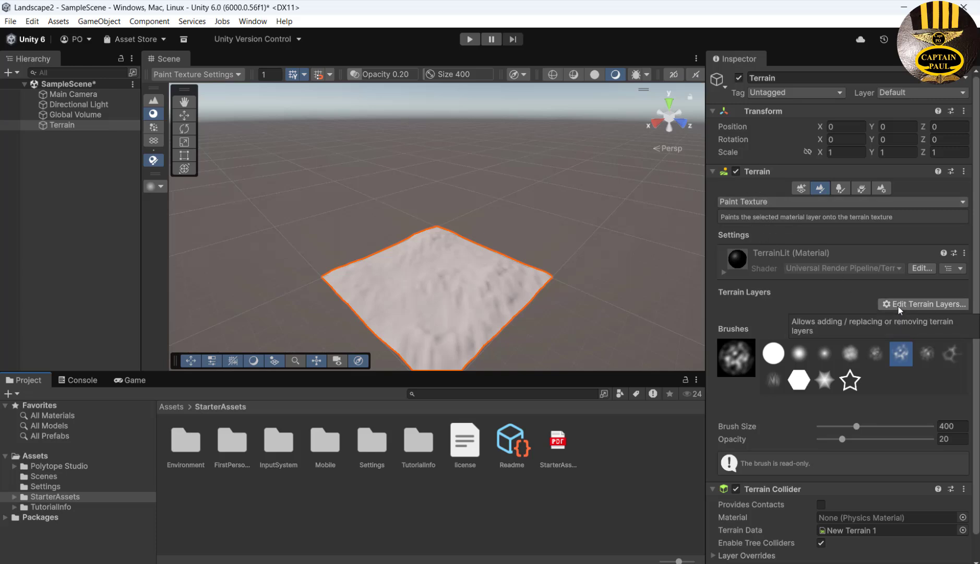
- Add the green Ground_Layer_02 as a terrain layer and preview the textured terrain in Play mode
click(928, 304)
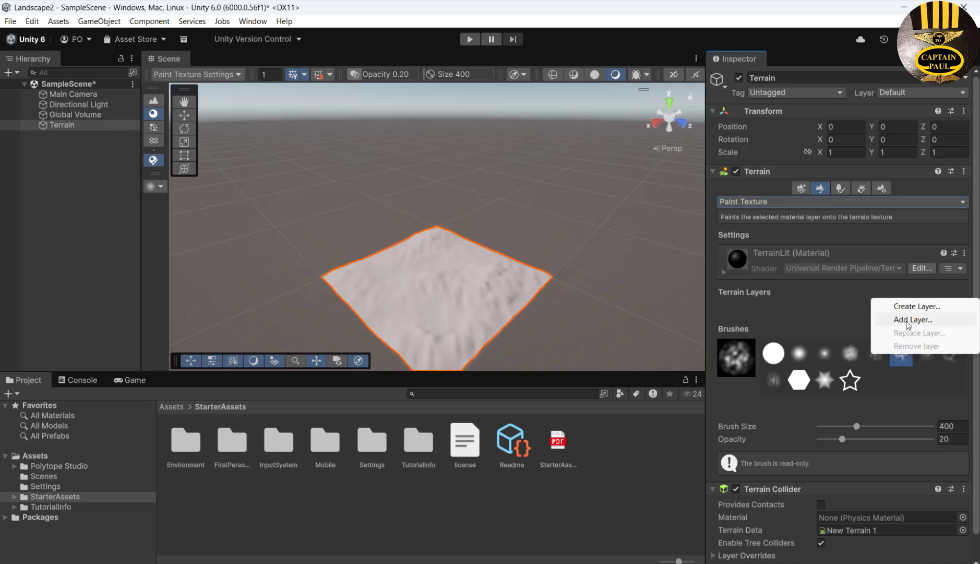
click(911, 320)
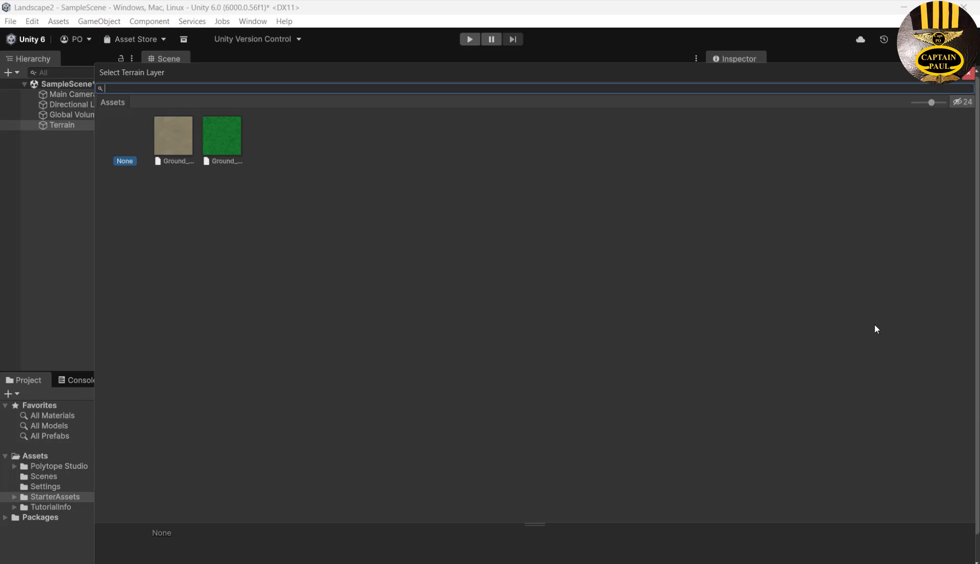
click(222, 128)
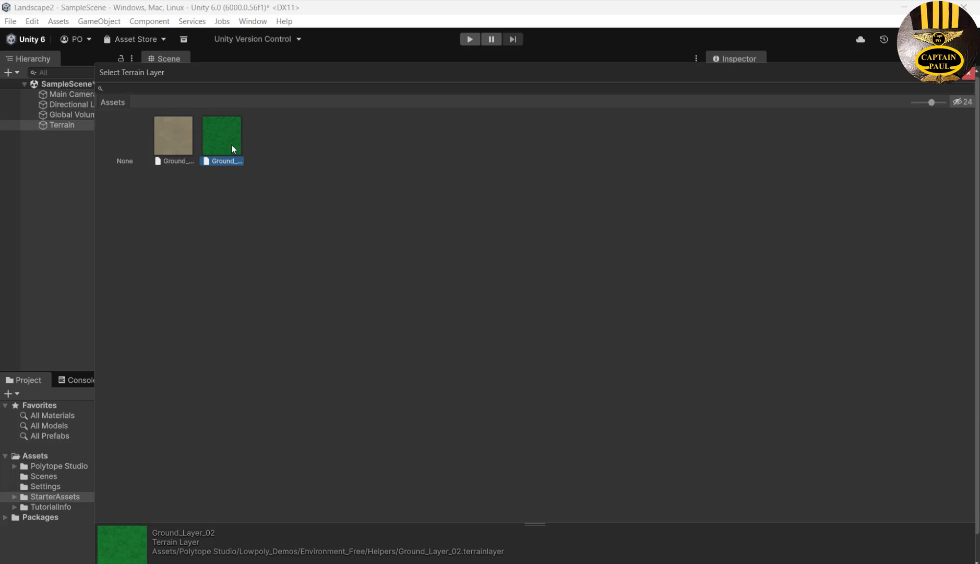
click(968, 75)
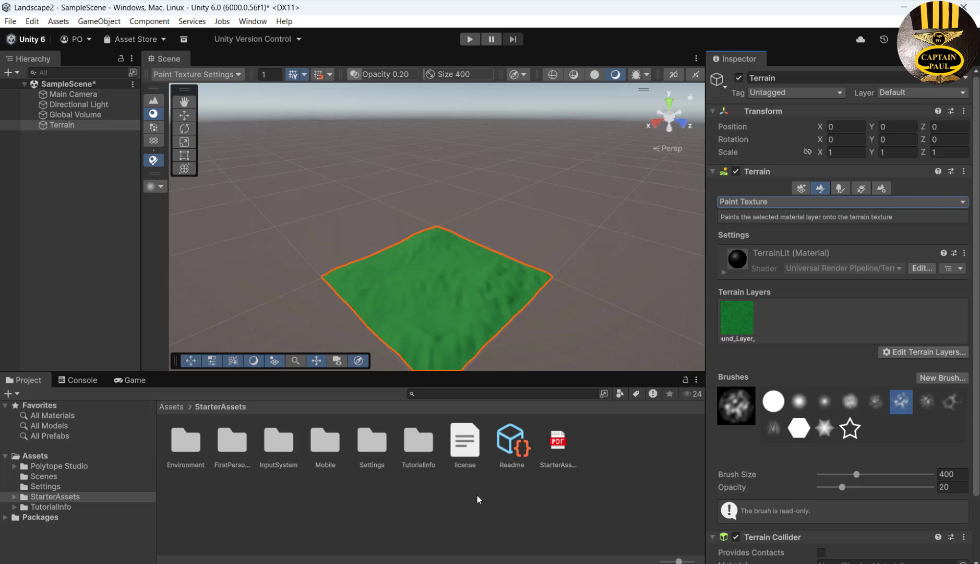
click(470, 39)
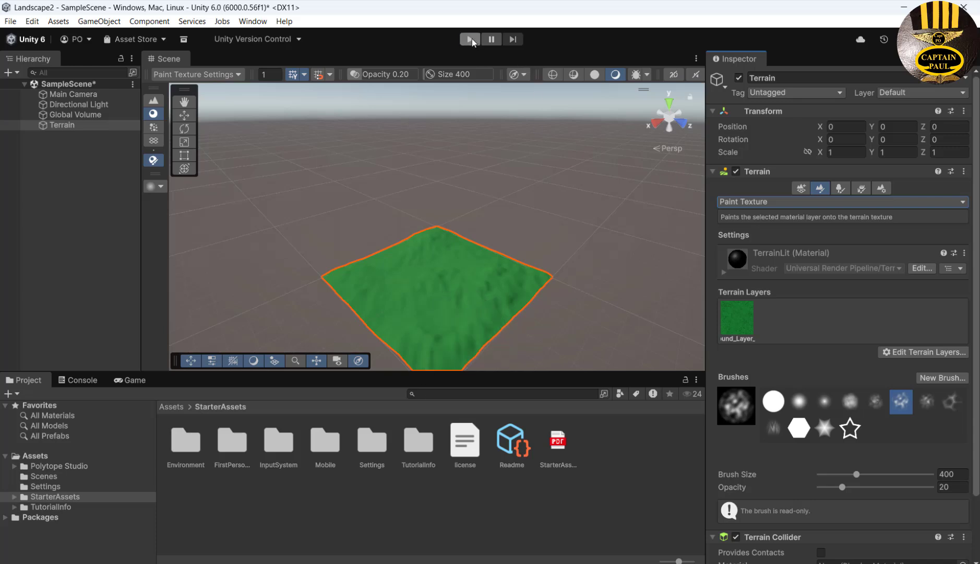
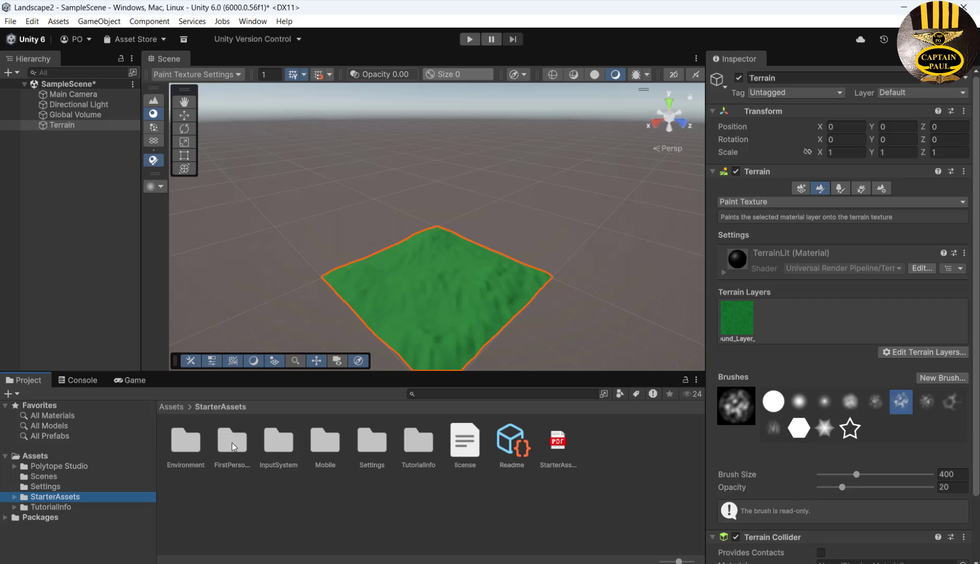
- Place the NestedParent_Unpack prefab from the FirstPersonController prefabs on the terrain at about X 582, Y 14, Z 344
double_click(231, 443)
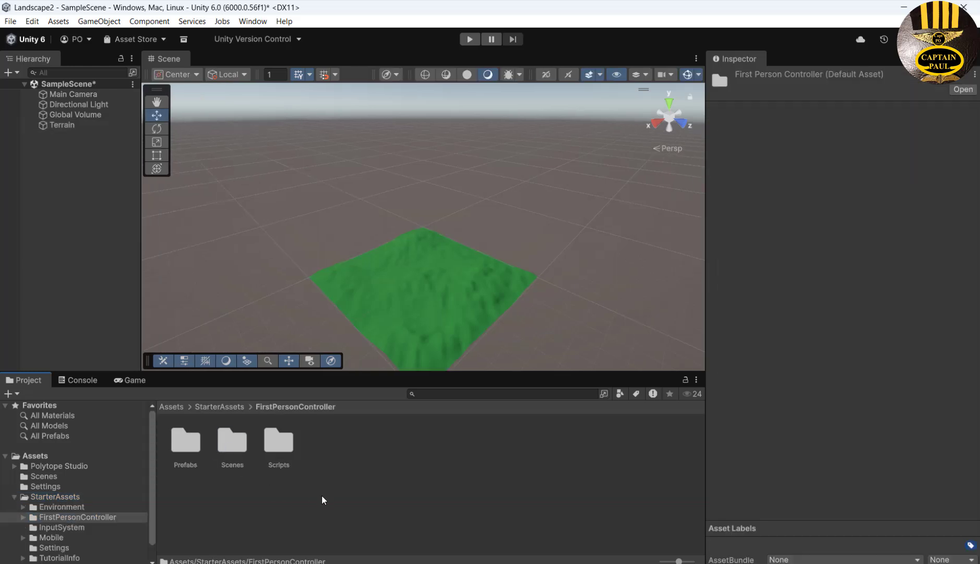
double_click(187, 443)
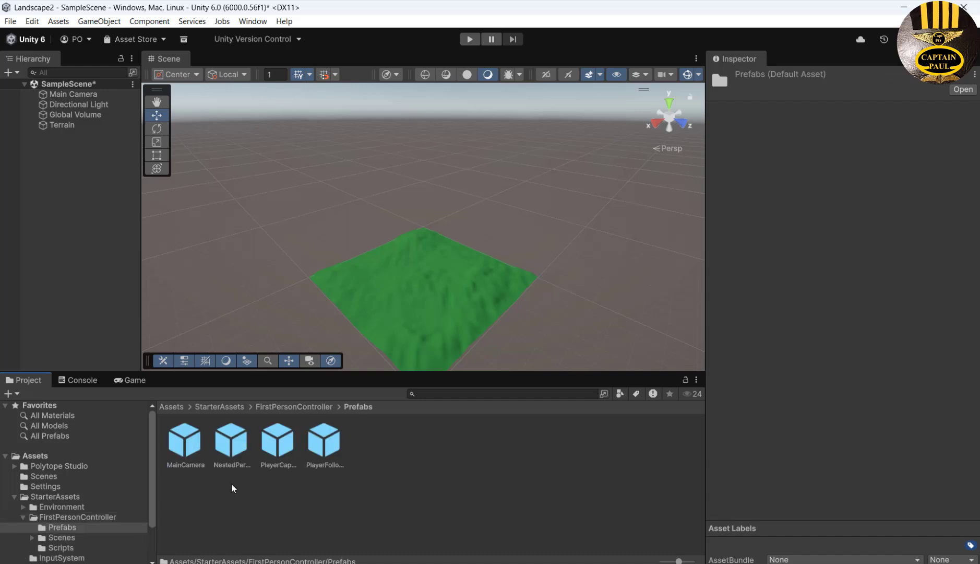
click(76, 95)
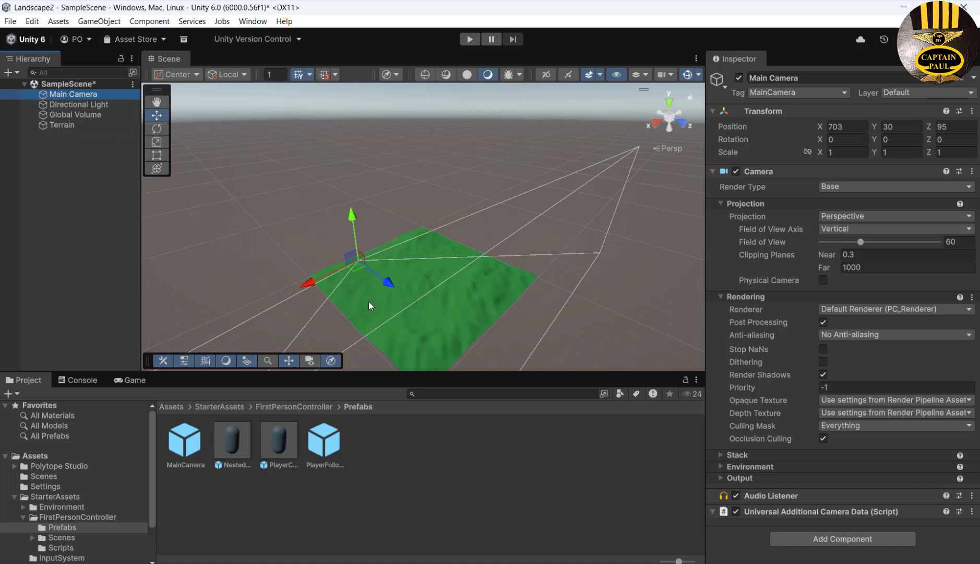
click(232, 441)
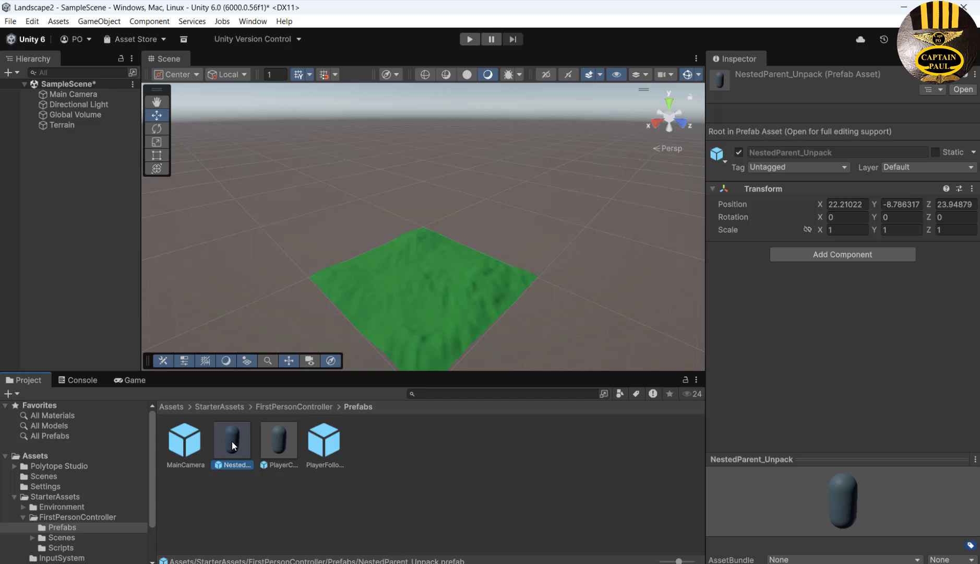
drag(233, 441, 398, 271)
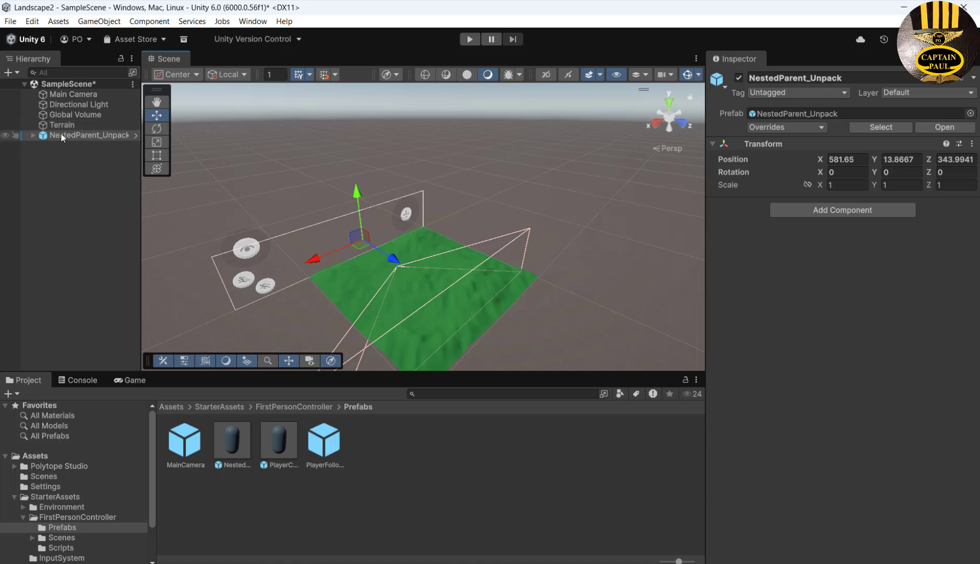
- Deactivate the joystick UI canvas and UI_EventSystem inside NestedParent_Unpack and test the scene in Play mode
click(34, 134)
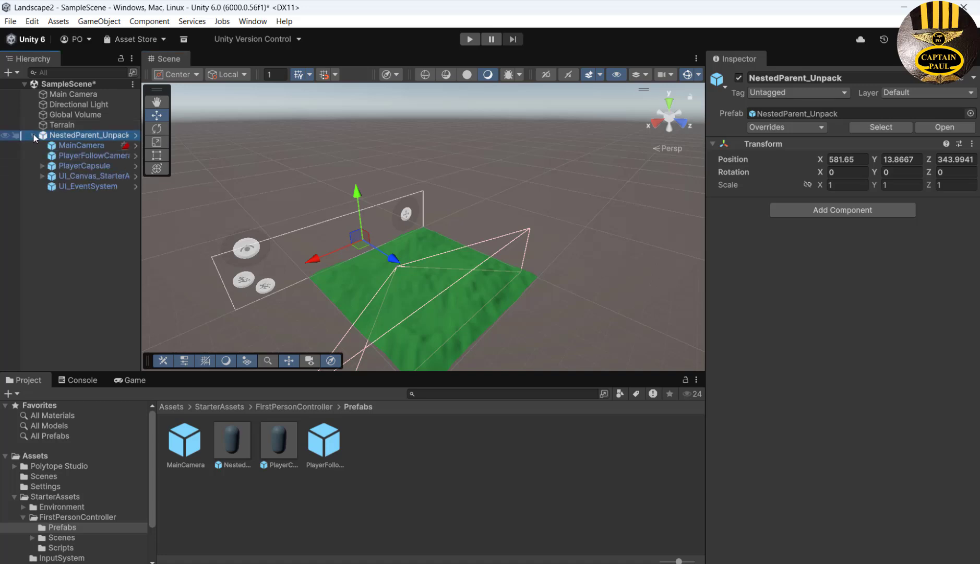
click(73, 176)
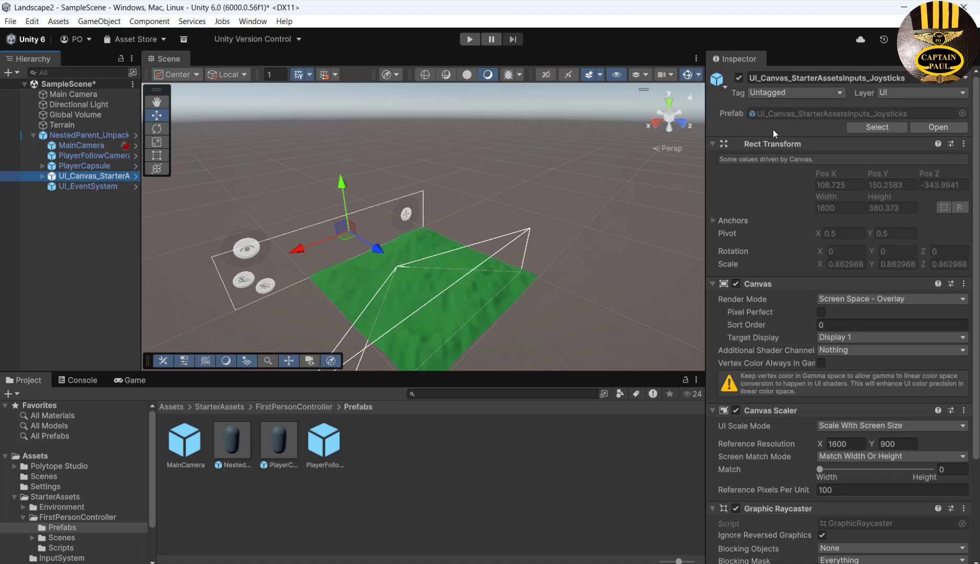
click(738, 78)
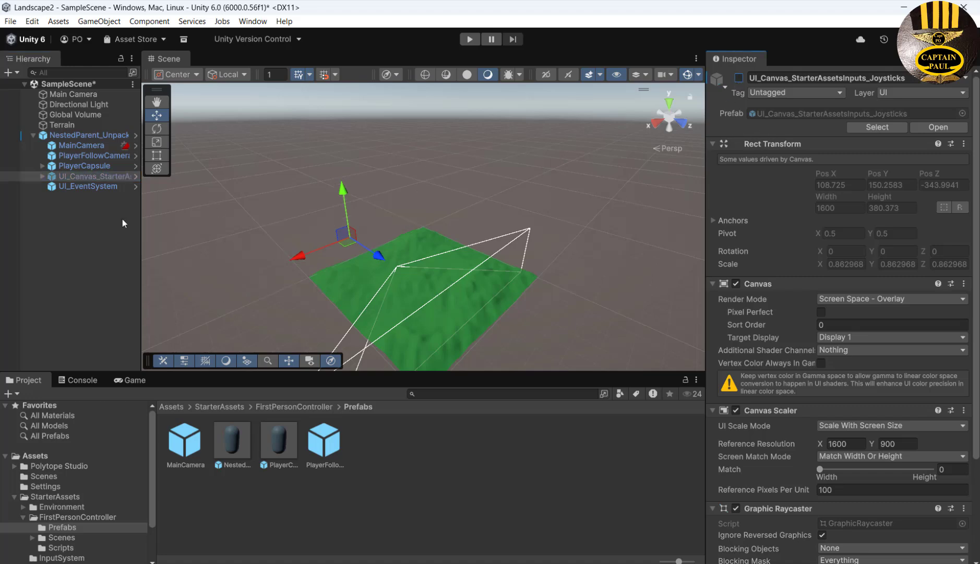
click(71, 186)
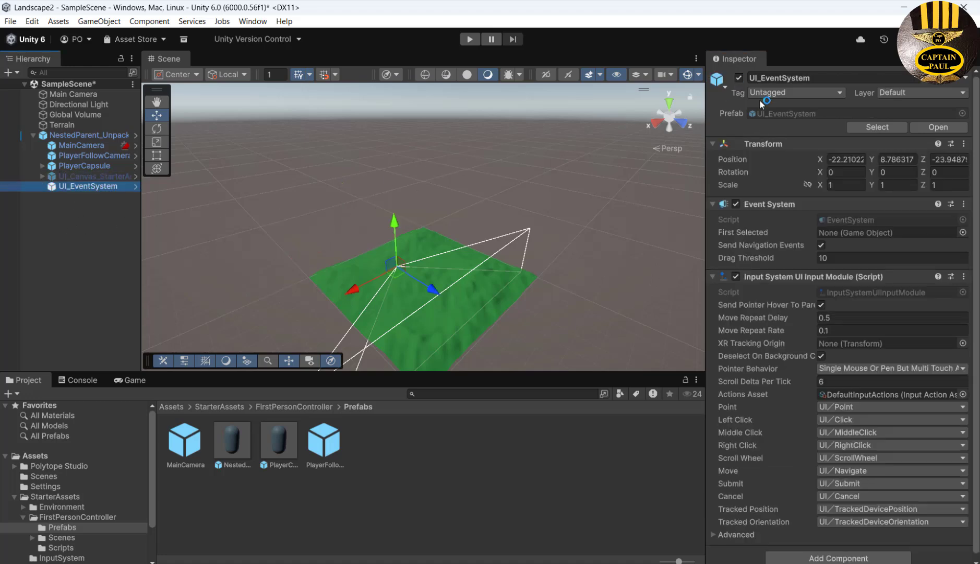
click(739, 78)
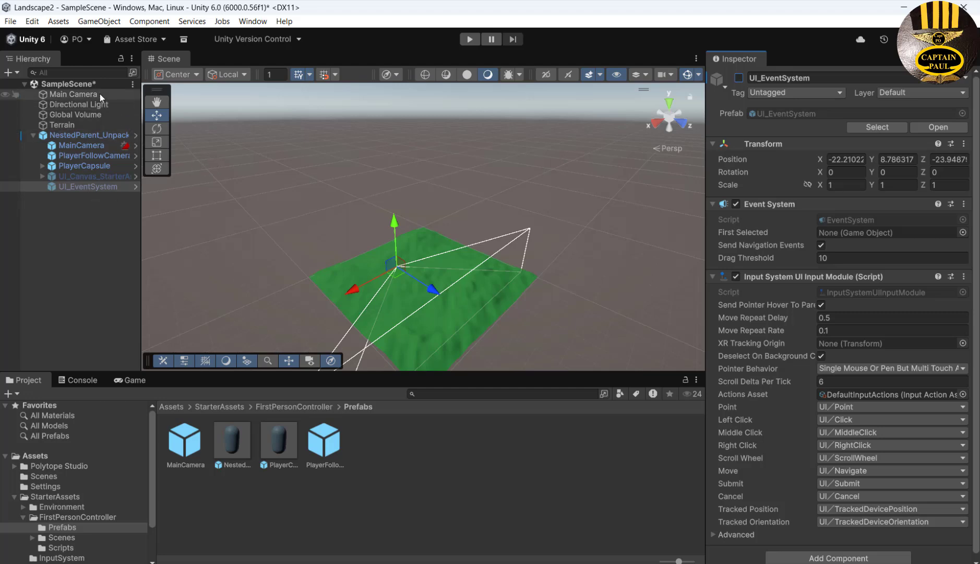
click(469, 40)
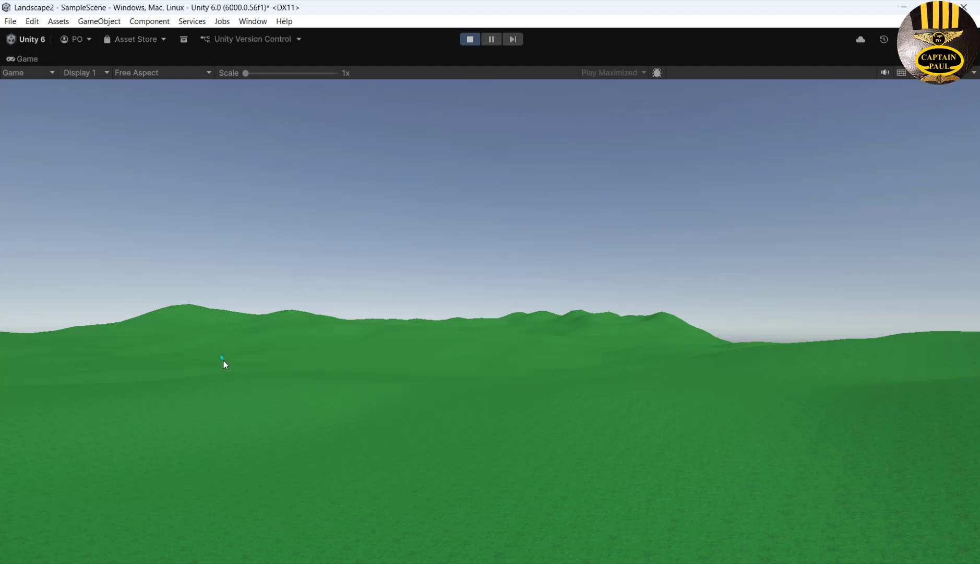
click(470, 39)
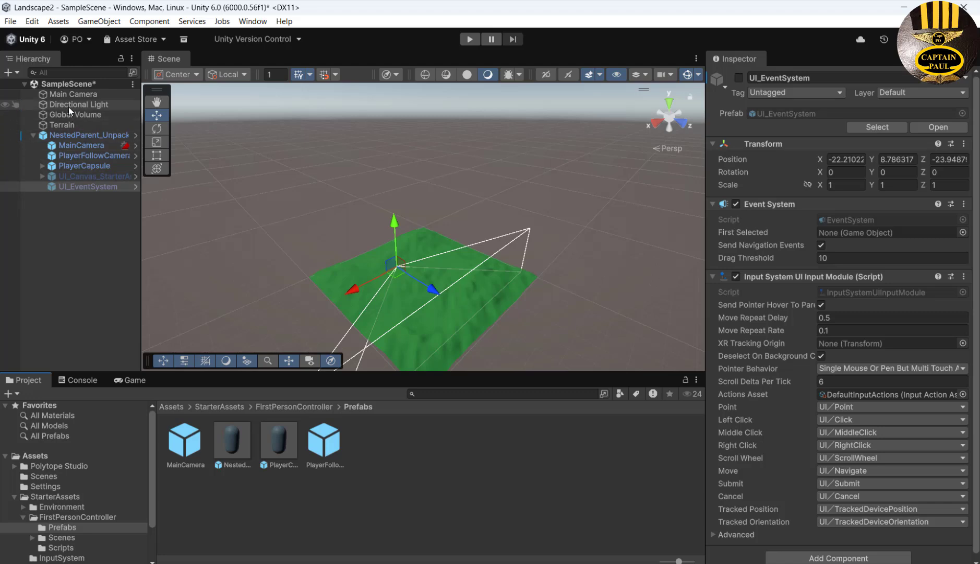
- Deactivate the scene's original Main Camera and test the first-person prefab's MainCamera in Play mode
click(69, 94)
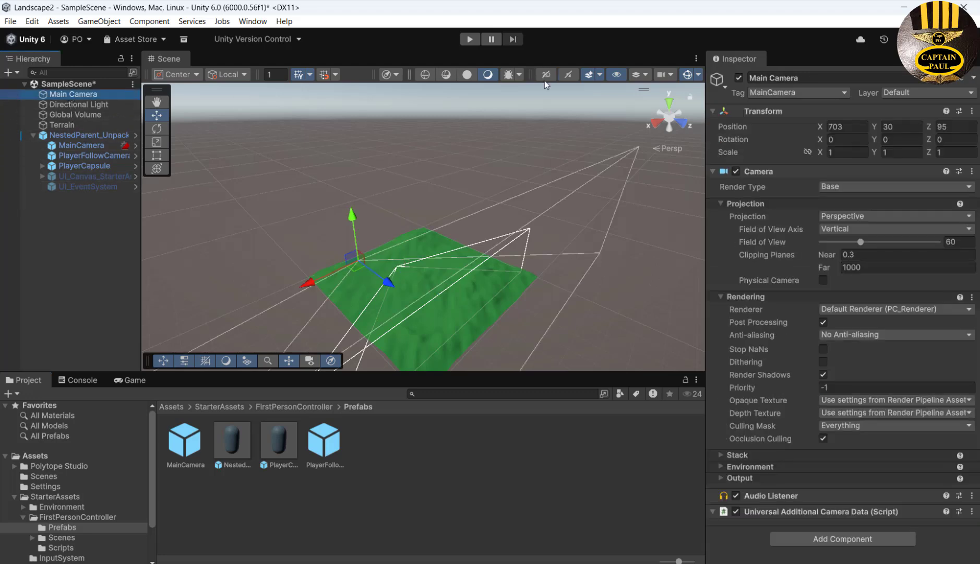
click(739, 78)
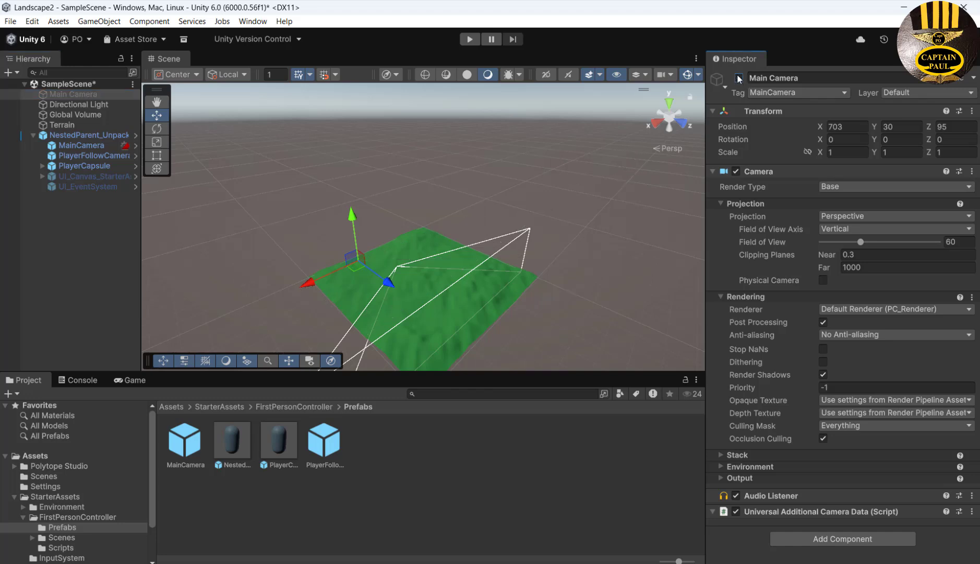
click(97, 144)
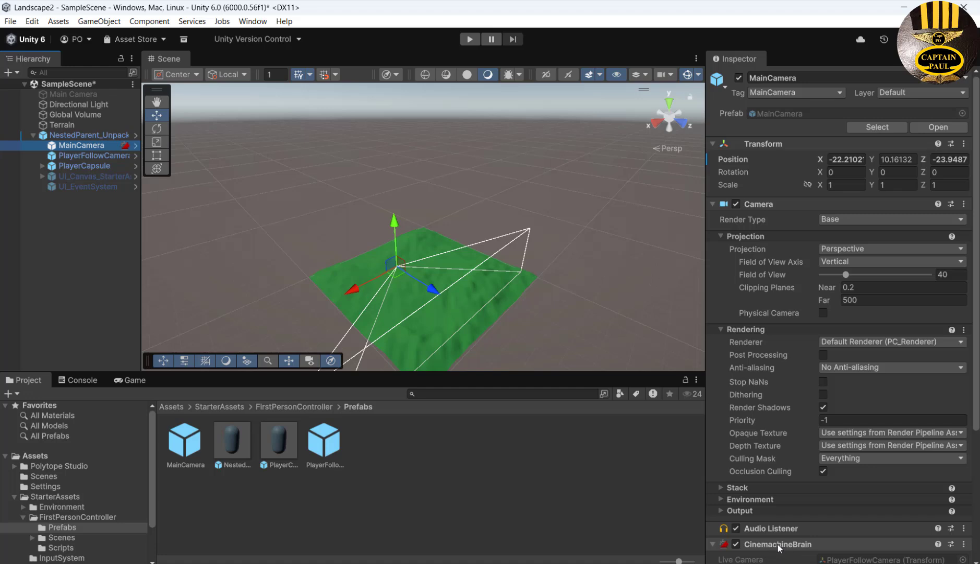
click(469, 39)
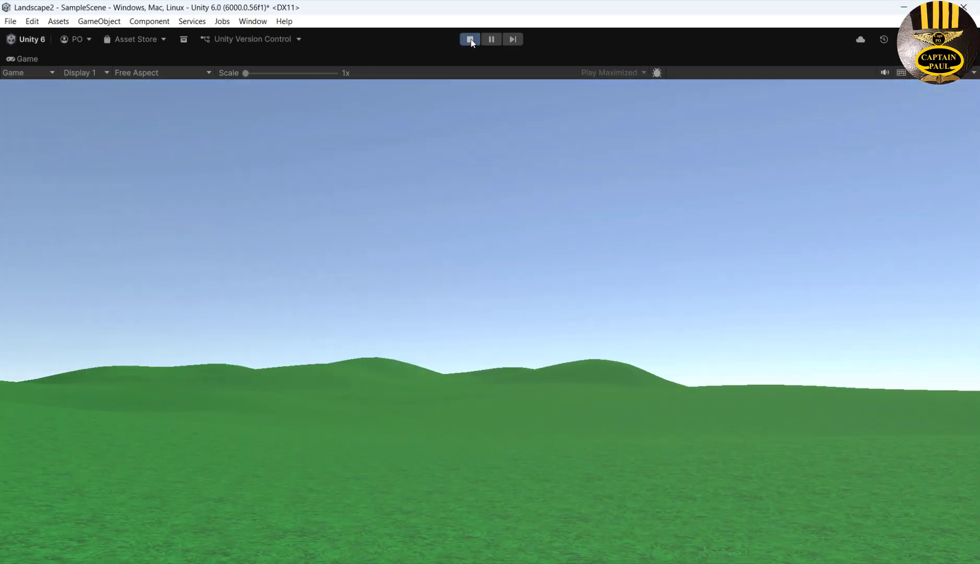
click(470, 39)
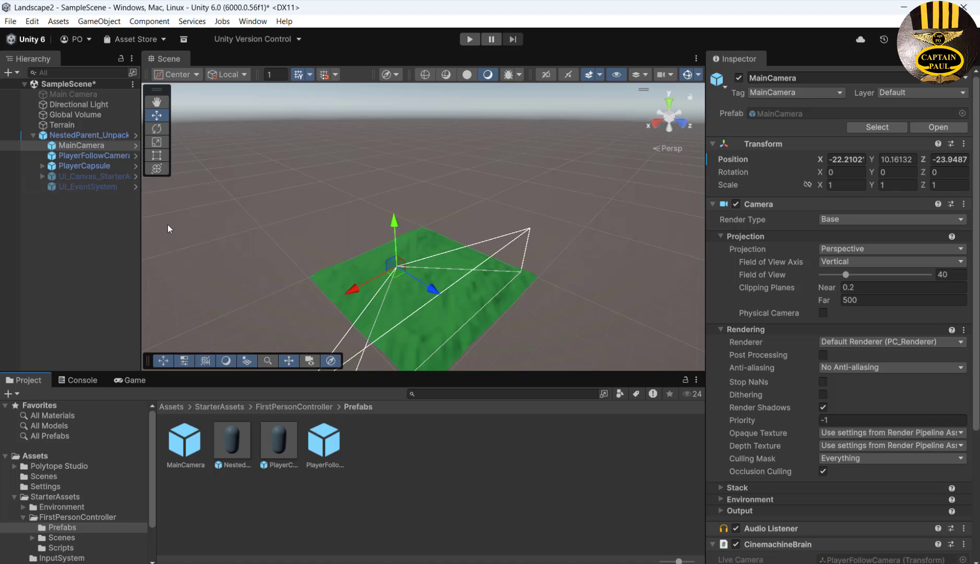
- Collapse NestedParent_Unpack in the object tree and switch the Terrain to its Paint Details mode
click(64, 125)
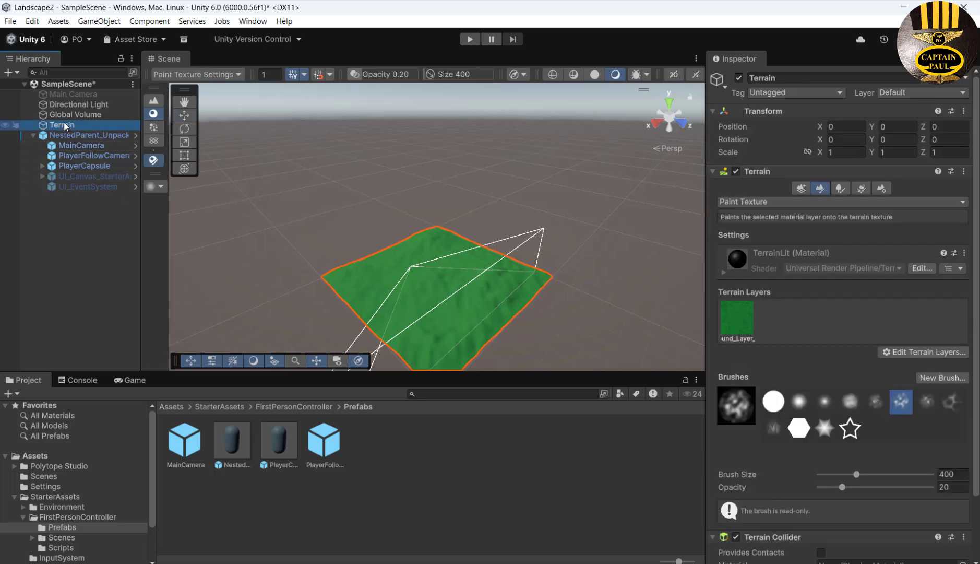
click(33, 135)
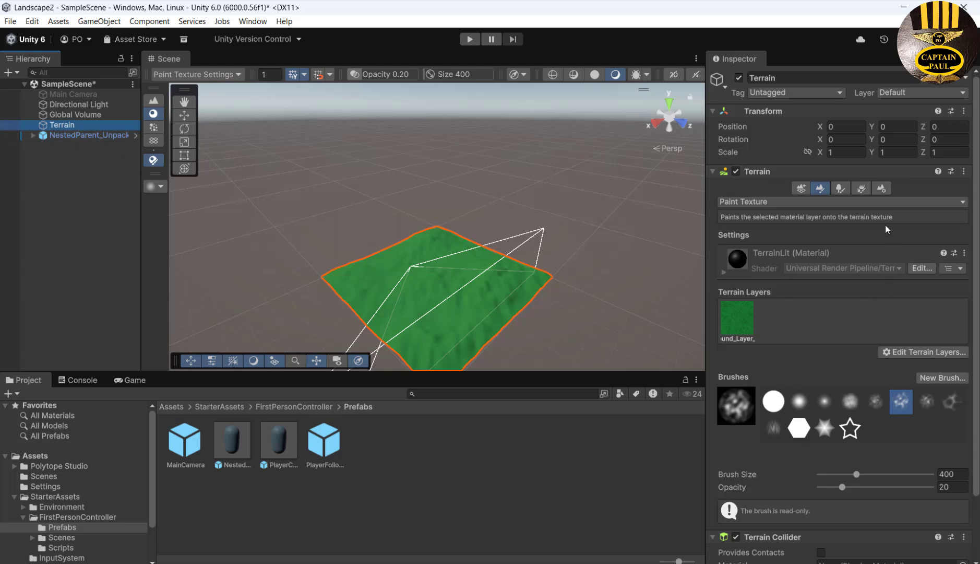
click(862, 189)
click(864, 190)
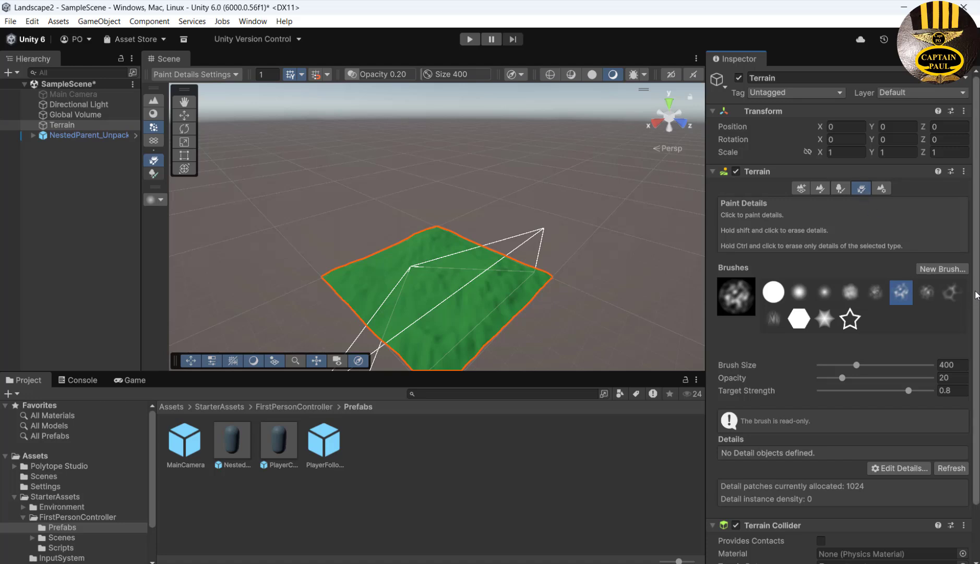
drag(976, 298, 975, 352)
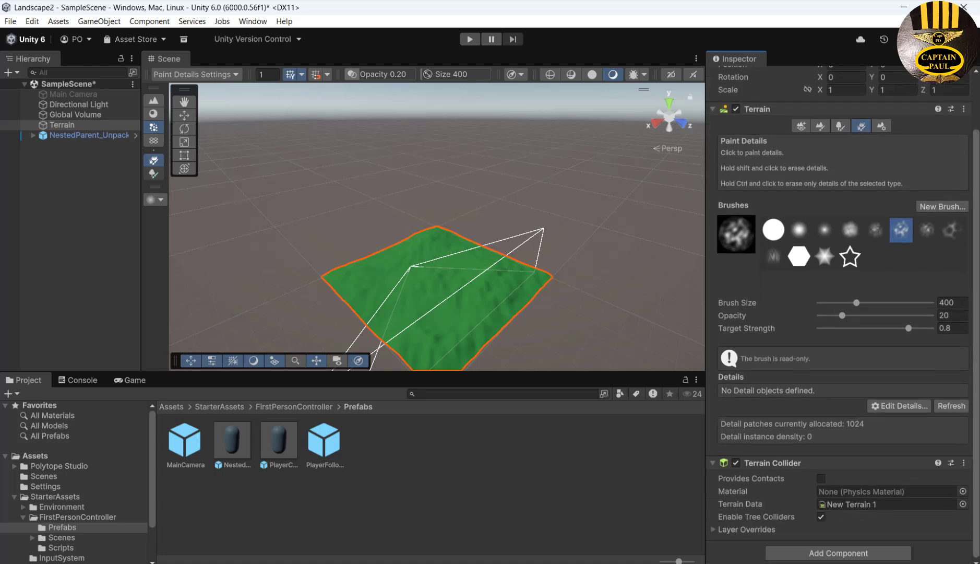
- Add a grass texture detail using PT_Grass_01 with the default settings and paint it onto the terrain
click(899, 408)
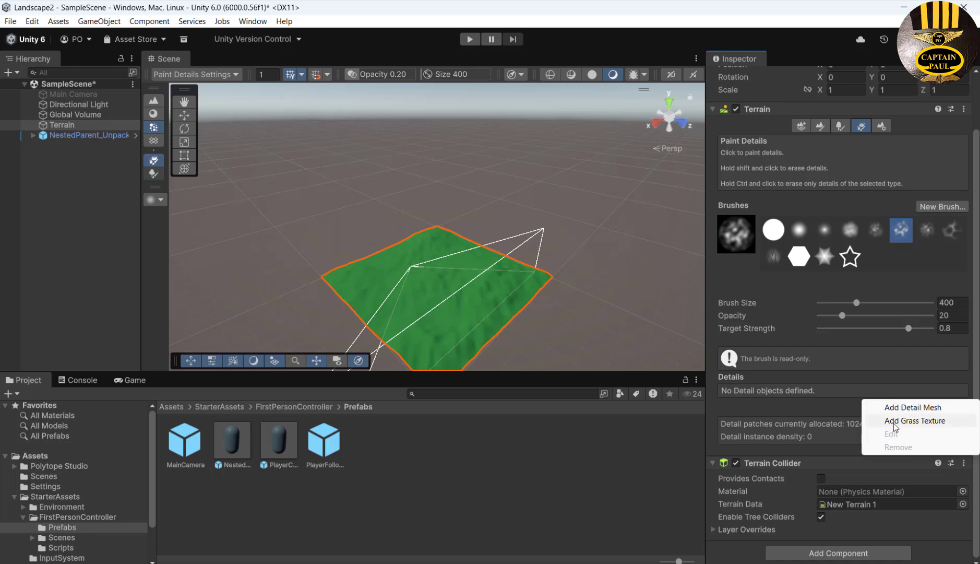
click(894, 423)
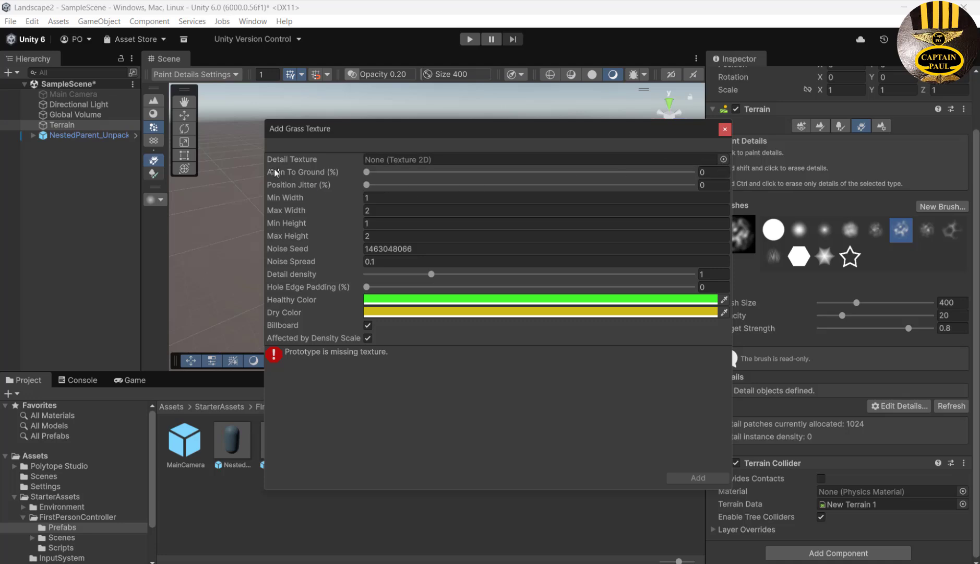
click(724, 159)
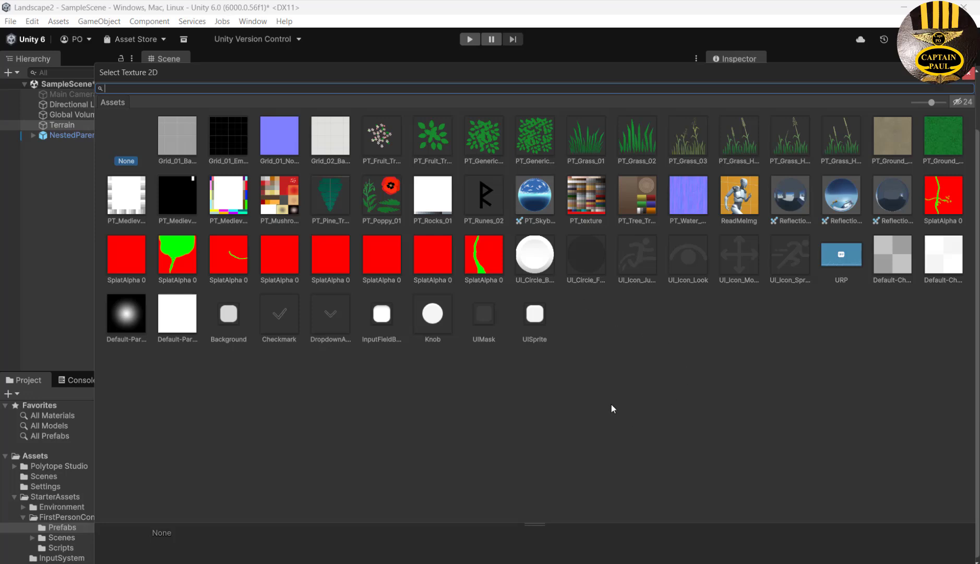
click(590, 148)
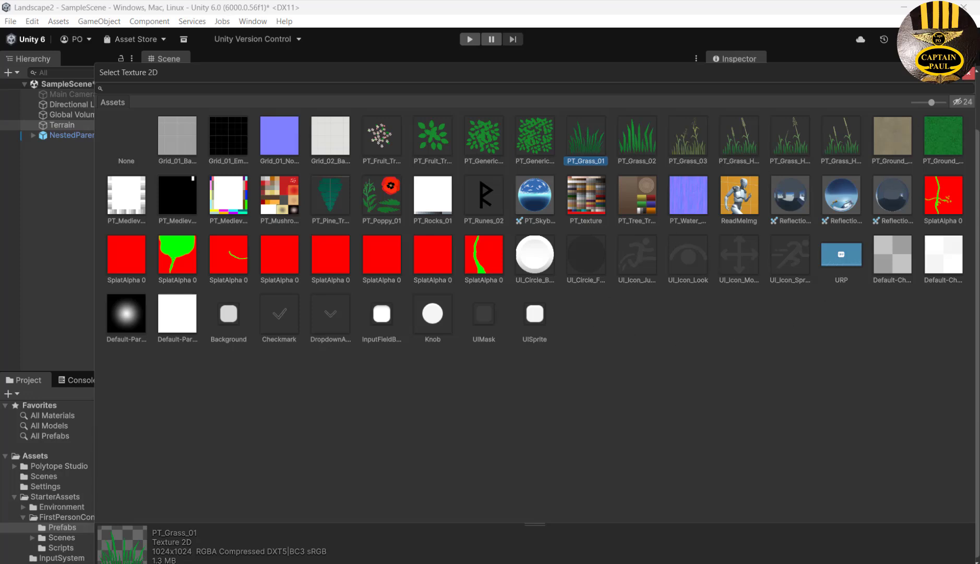
click(972, 75)
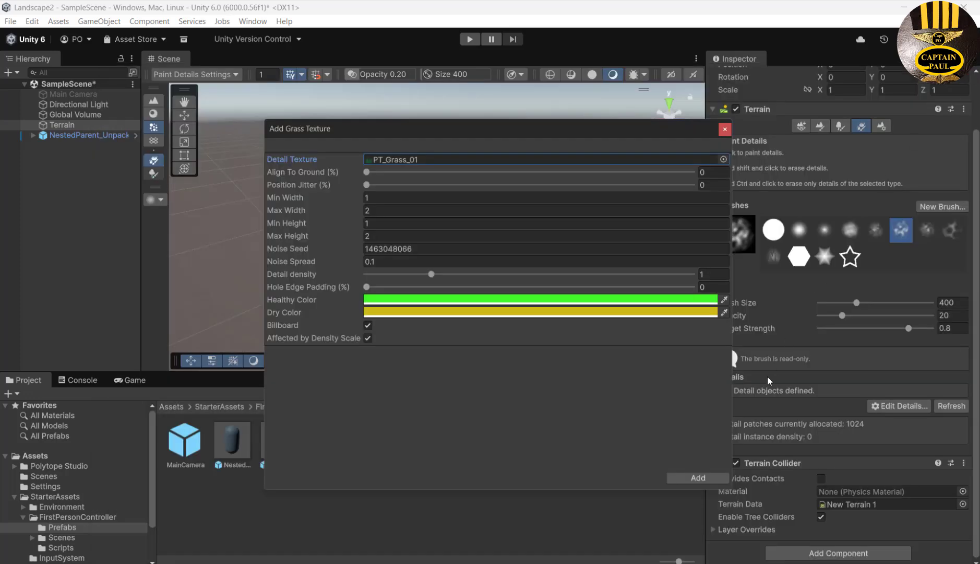
click(696, 478)
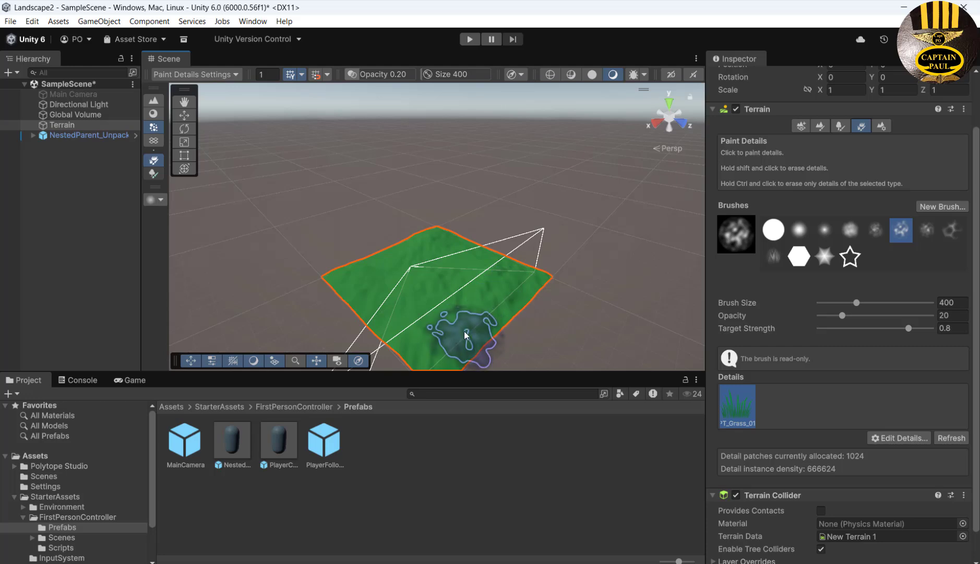
- Walk through the painted grass in Play mode to inspect it, then end the test
click(469, 39)
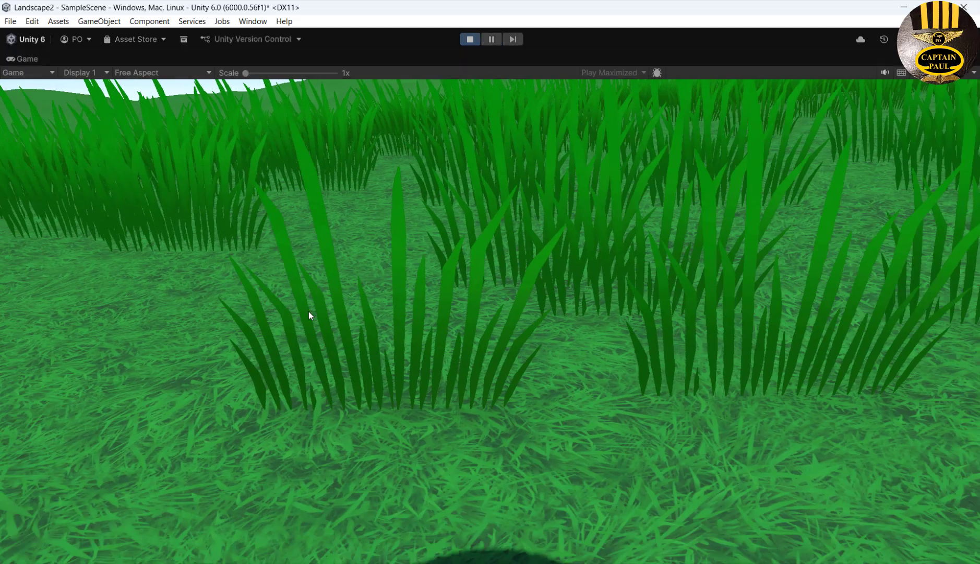
key(w)
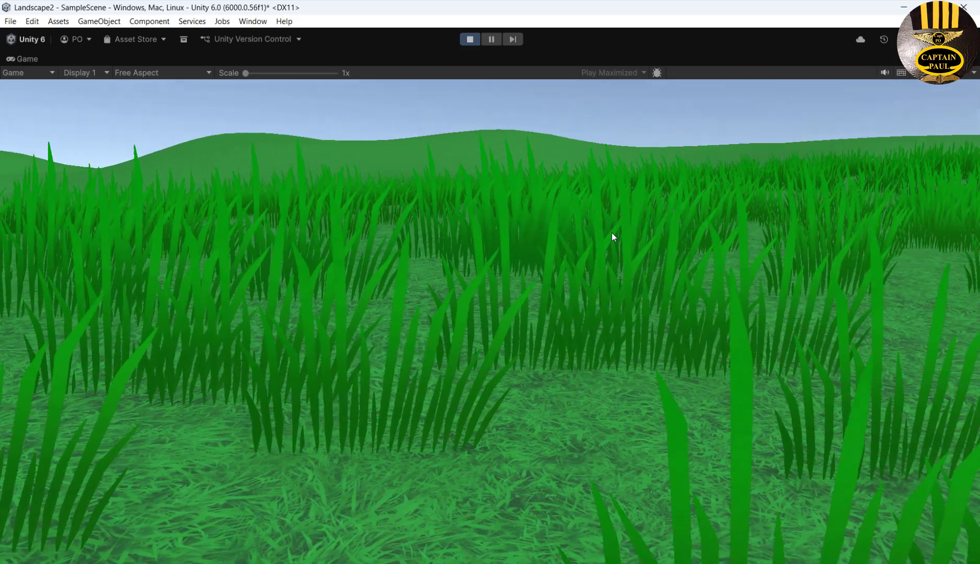
key(w)
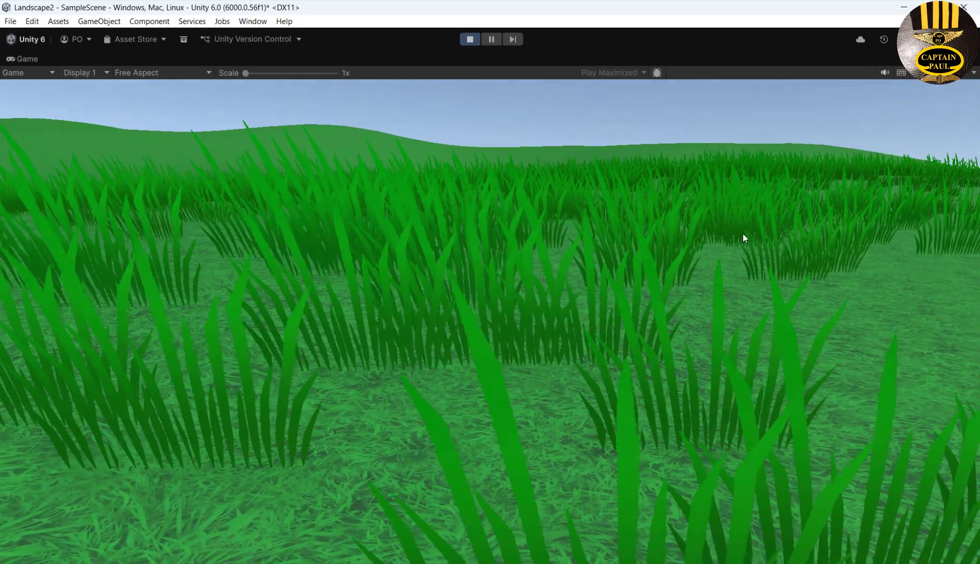
key(w)
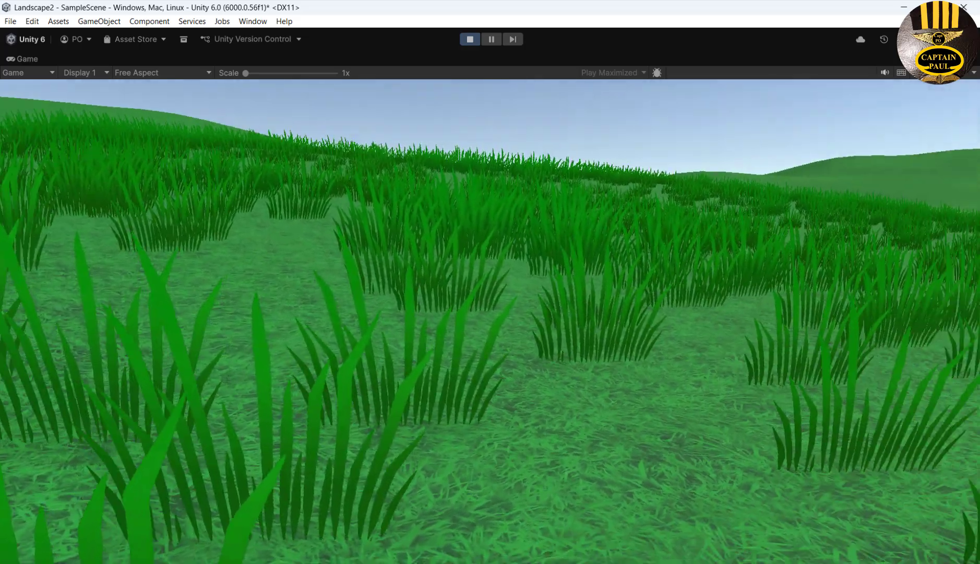
key(w)
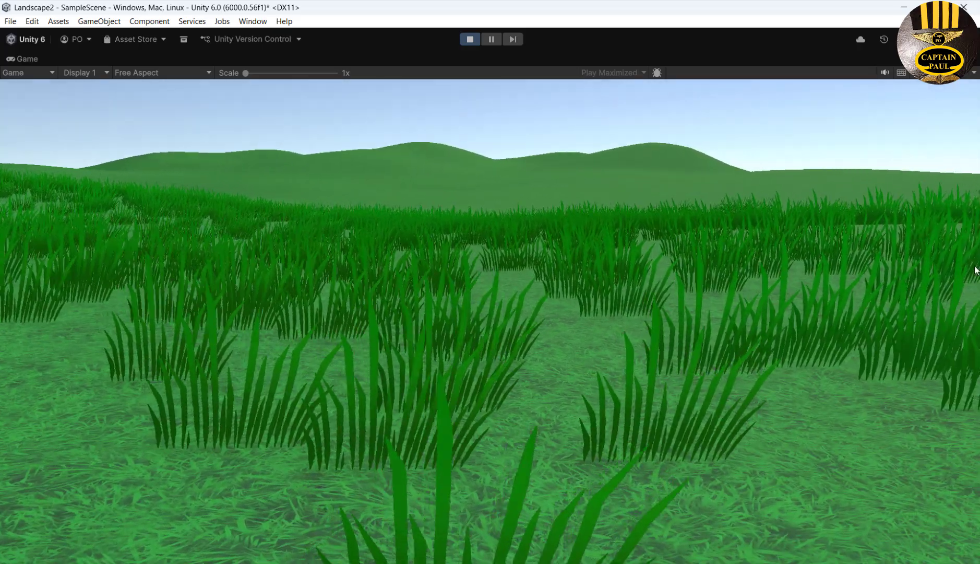
key(w)
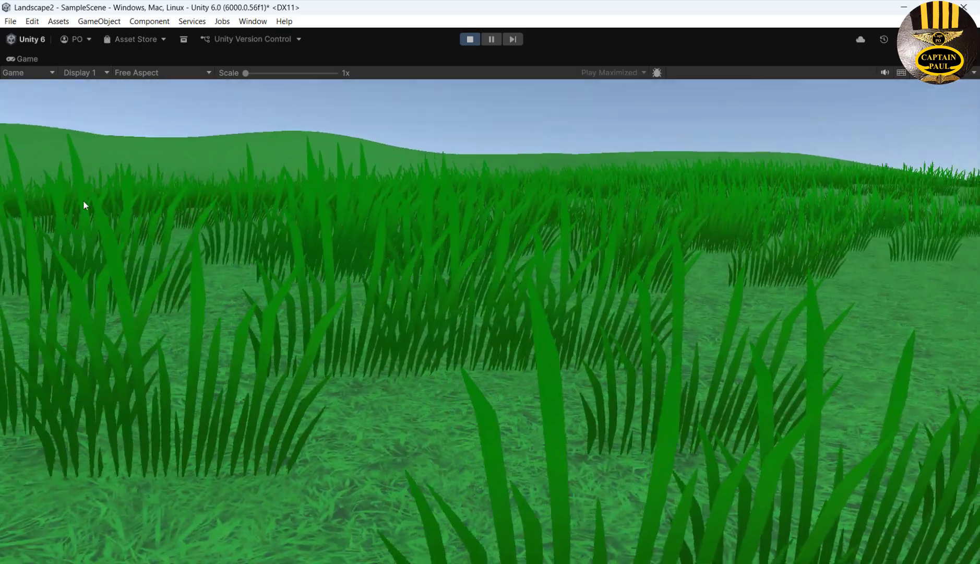
key(ctrl+p)
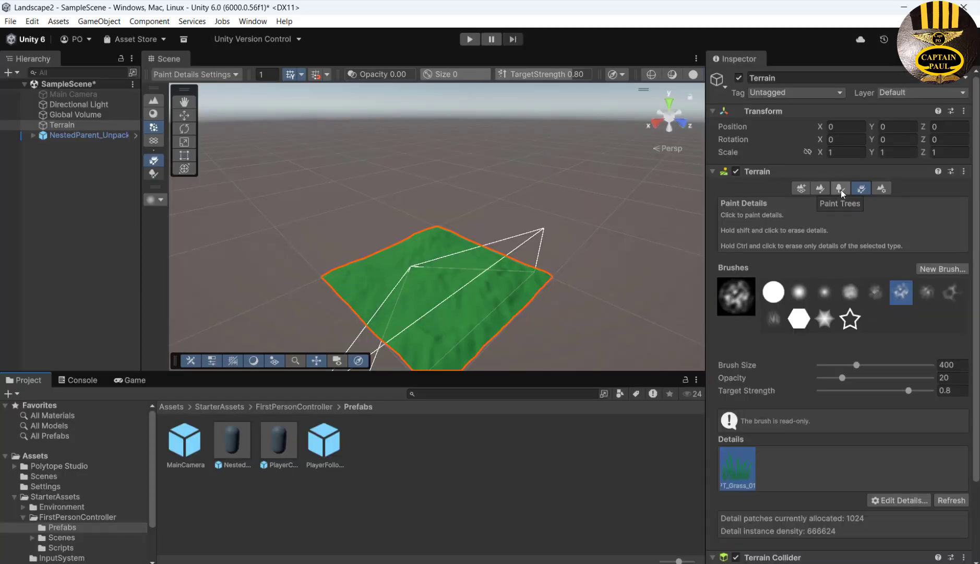
- Import the whole PT_Nature_Free_URP_17 package from the Polytope Studio Lowpoly_Environments URP folder
click(41, 465)
click(42, 465)
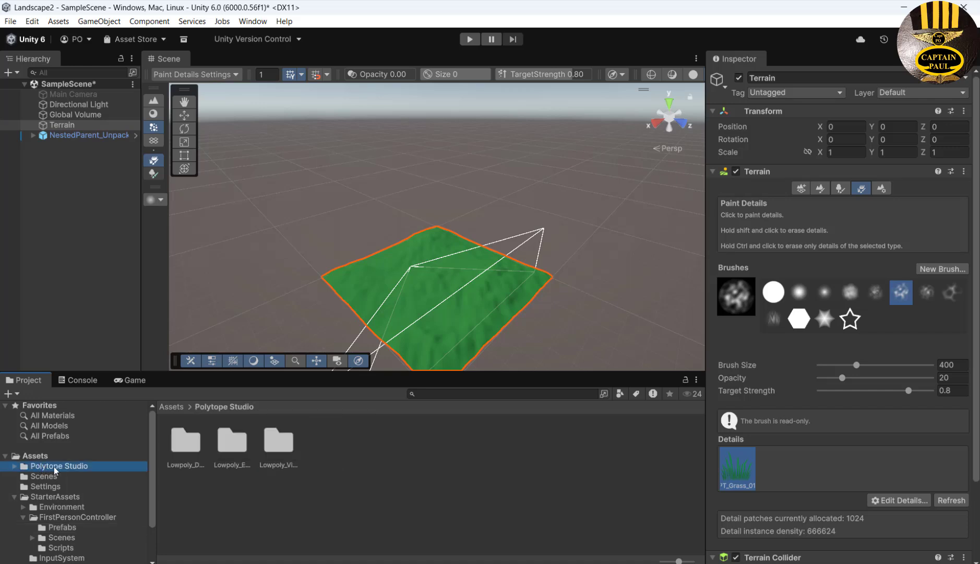
click(236, 446)
double_click(238, 446)
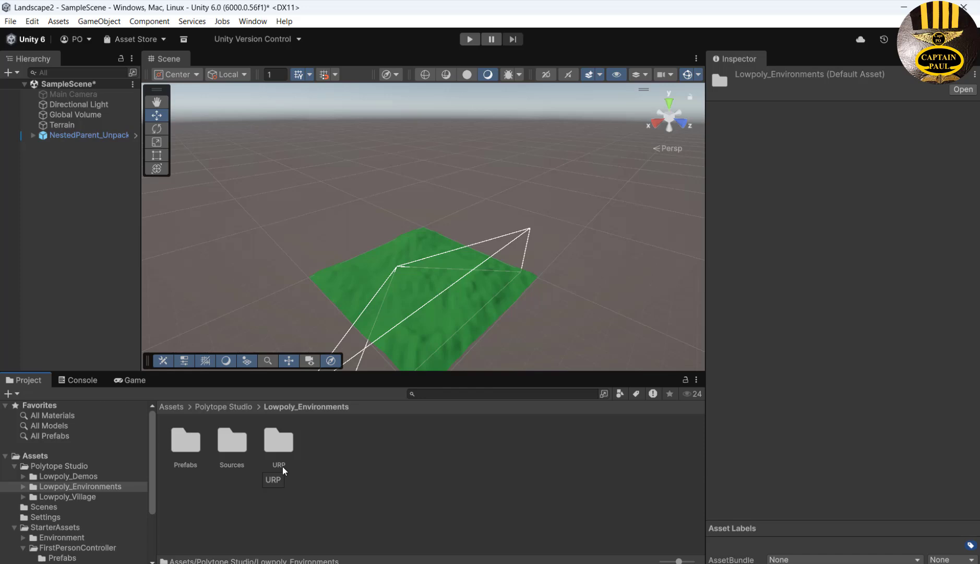
double_click(284, 444)
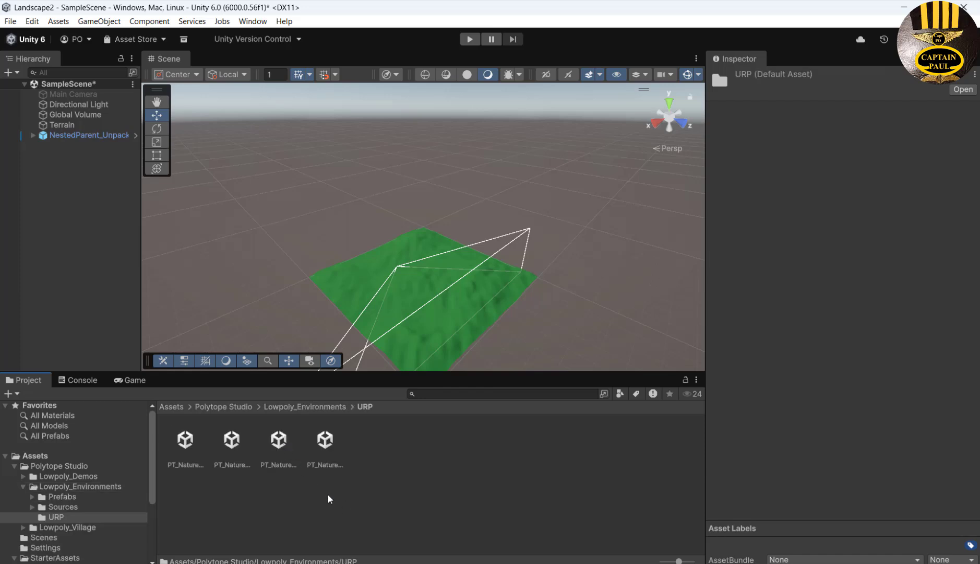
click(325, 442)
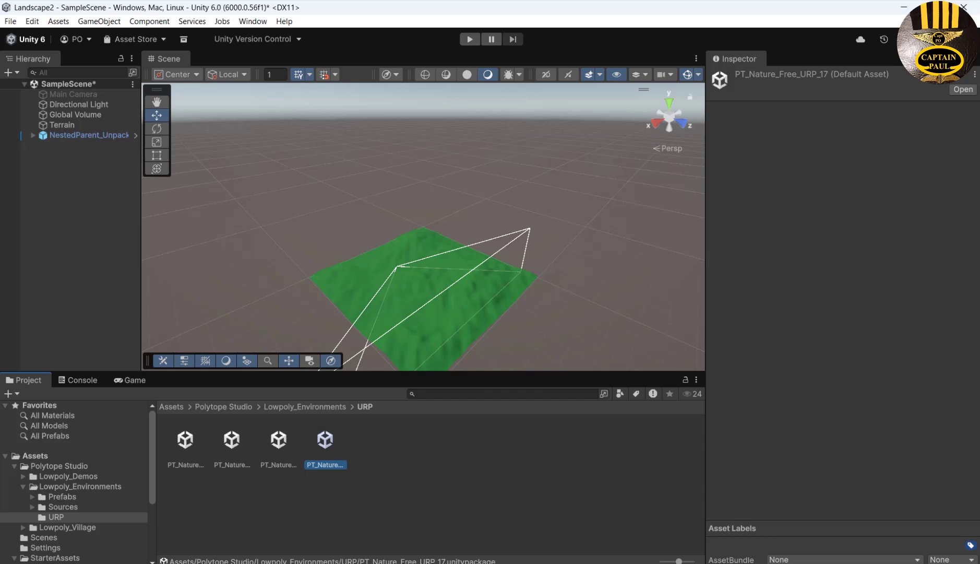
double_click(324, 442)
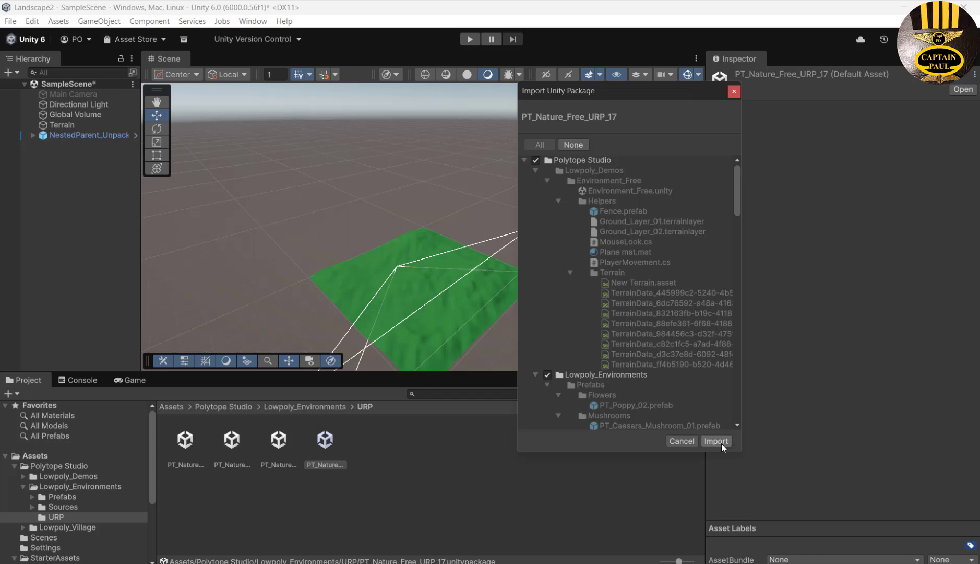
click(717, 441)
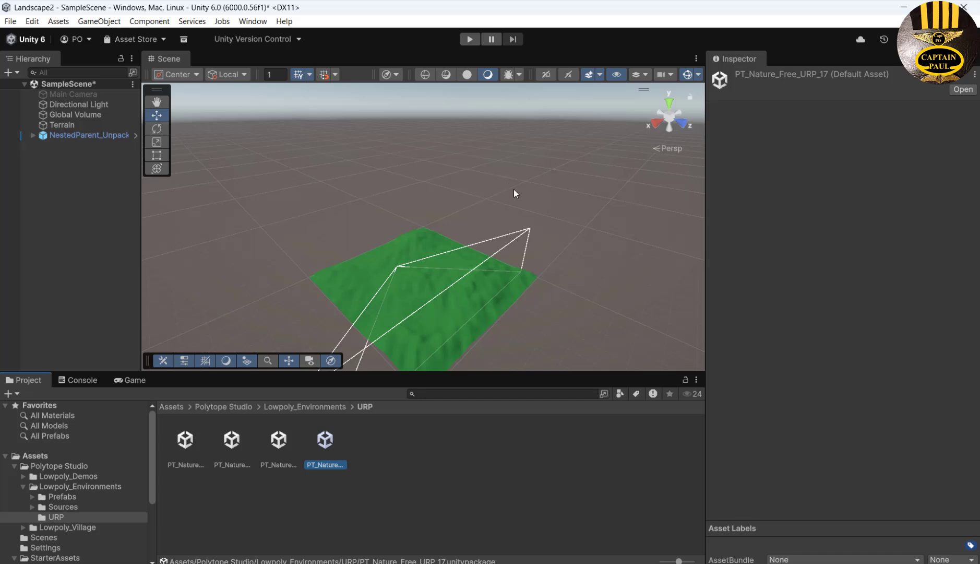
- Switch the Terrain to Paint Trees mode and add PT_Fruit_Tree_01_apples as a tree prefab
click(67, 127)
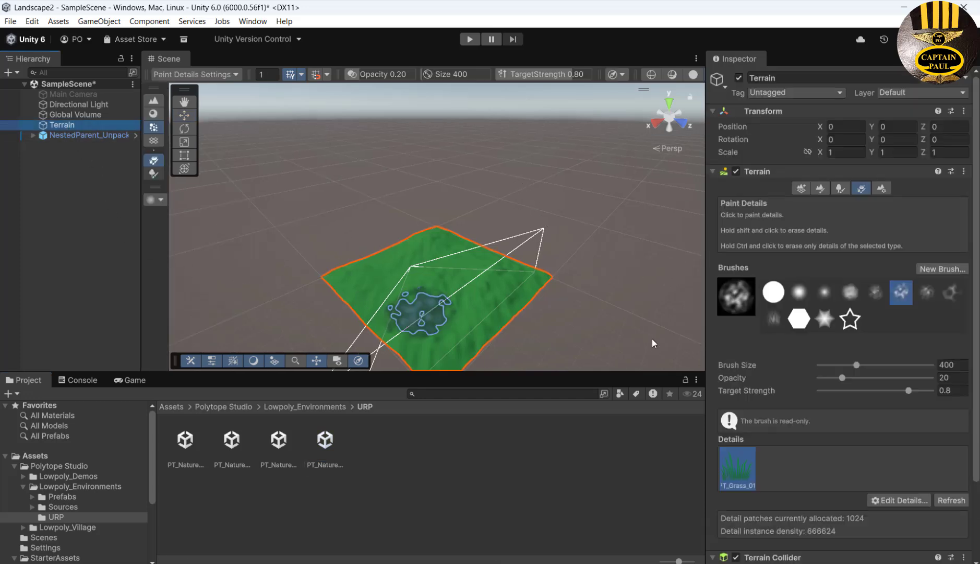
click(842, 189)
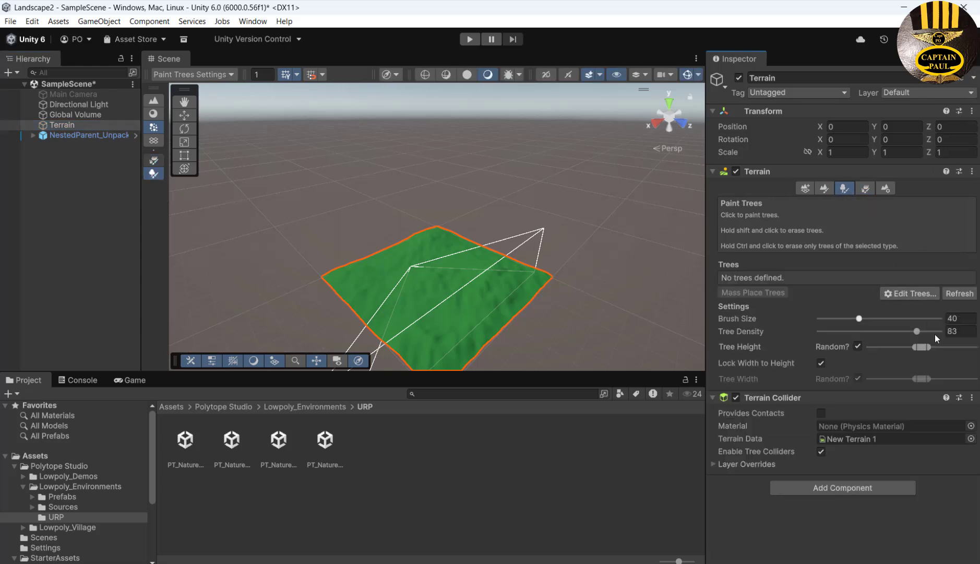
click(900, 295)
click(918, 295)
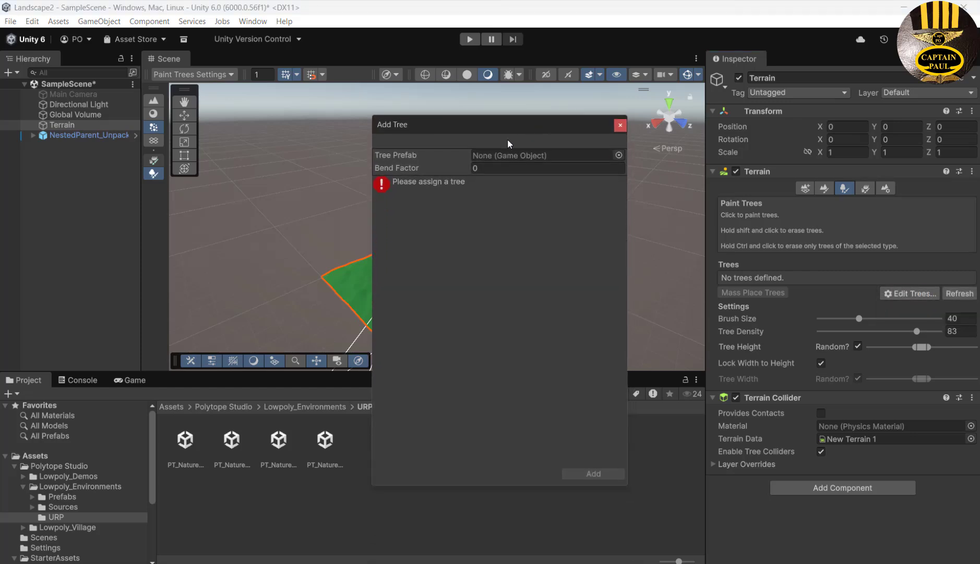
click(618, 156)
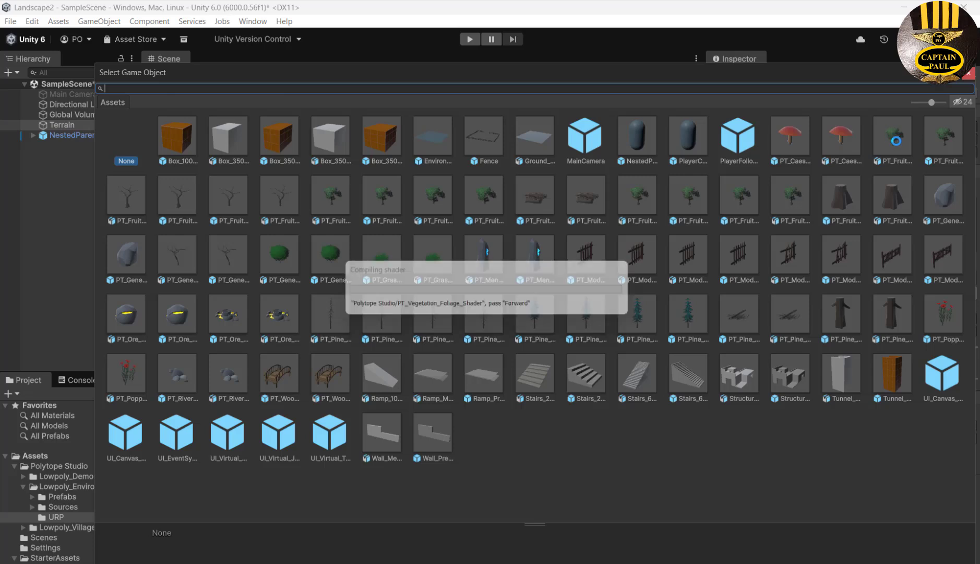
click(895, 163)
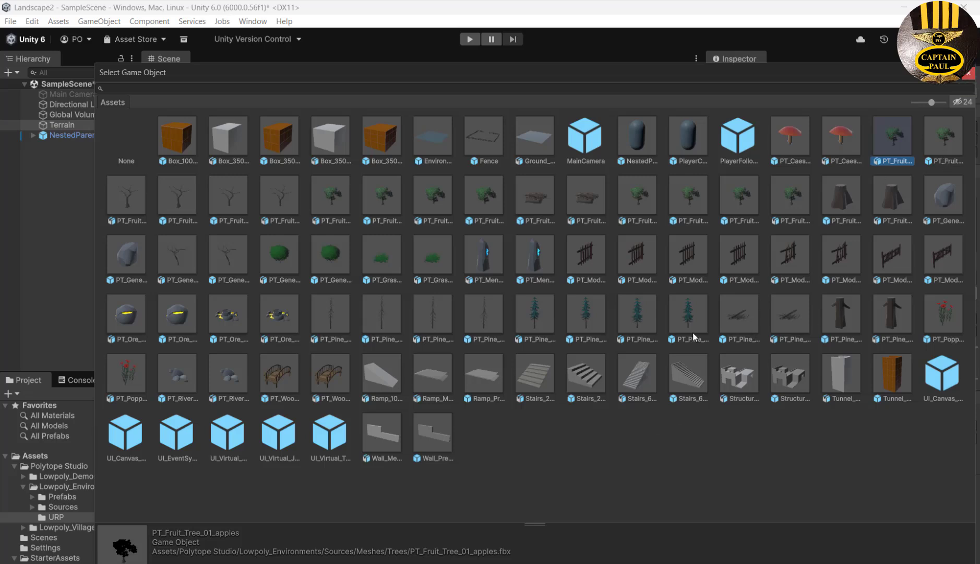
click(969, 73)
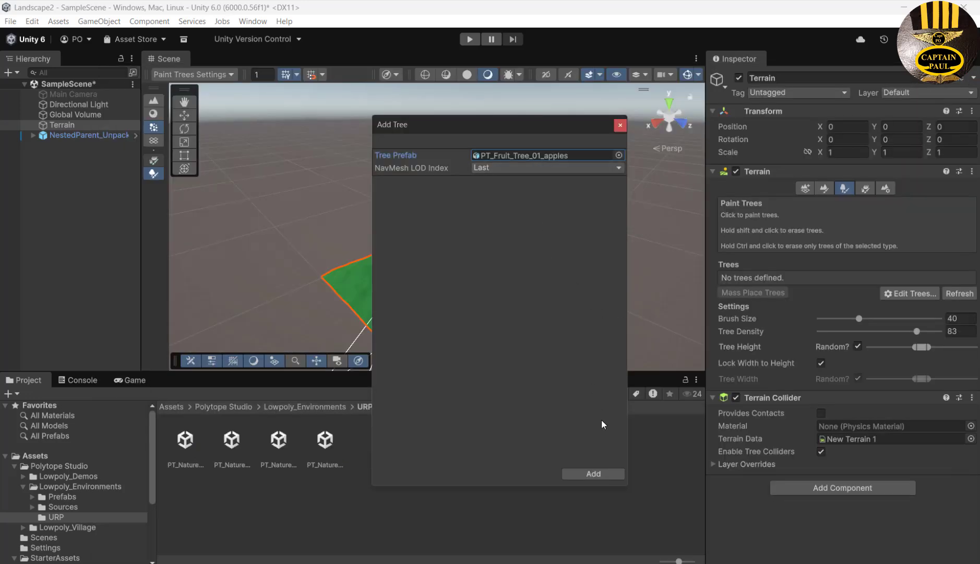
click(598, 473)
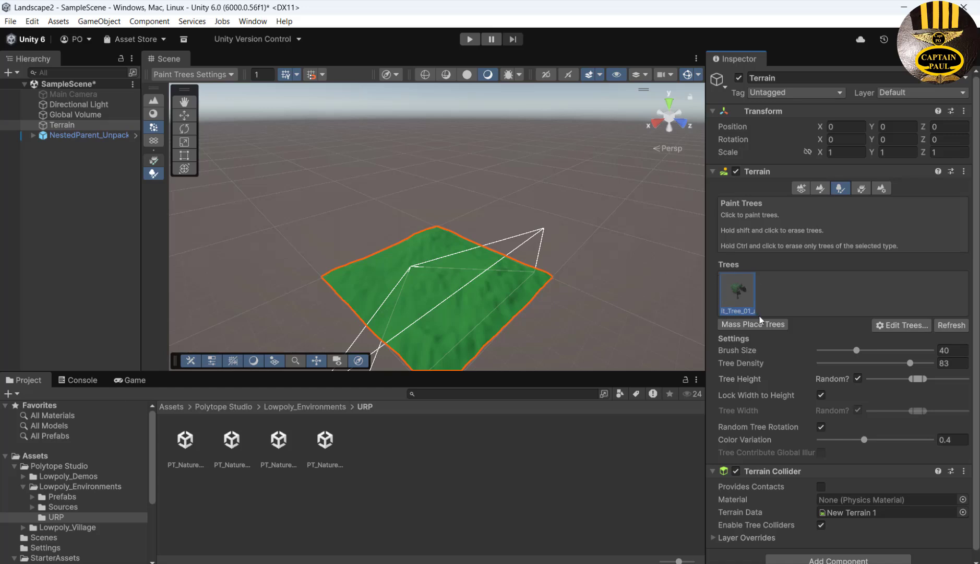
- Mass-place 10000 apple trees on the terrain with existing trees kept, and check them in Play mode
click(734, 325)
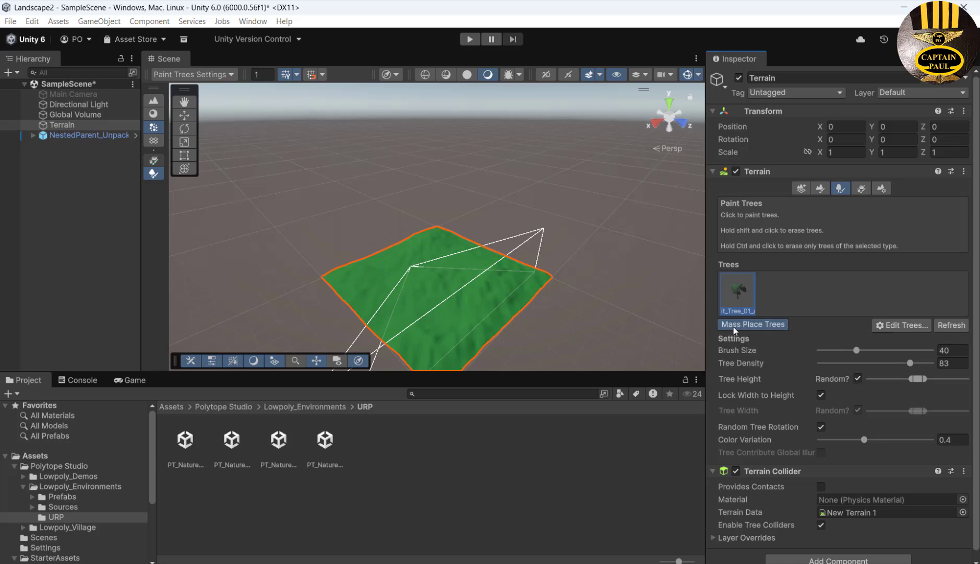
drag(821, 217, 810, 140)
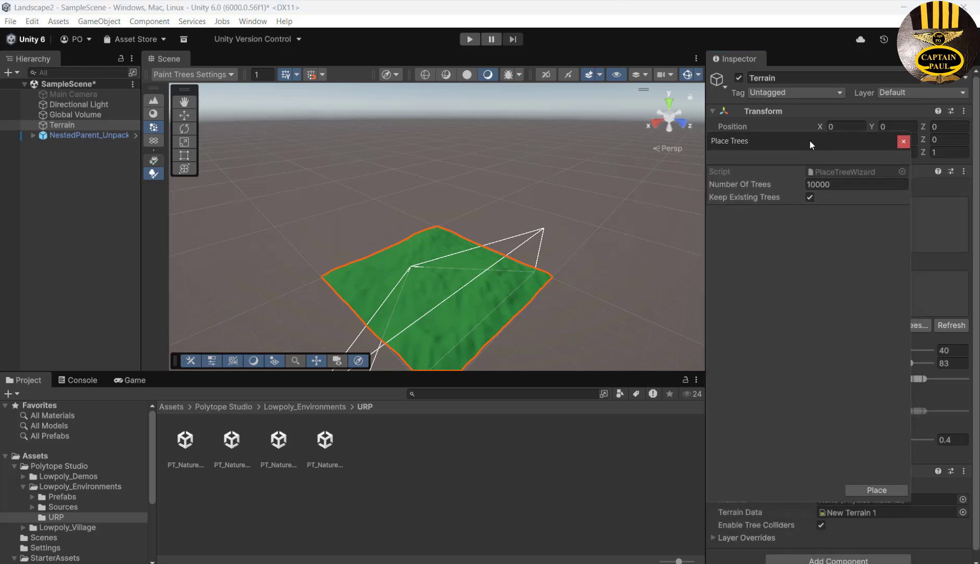
click(877, 489)
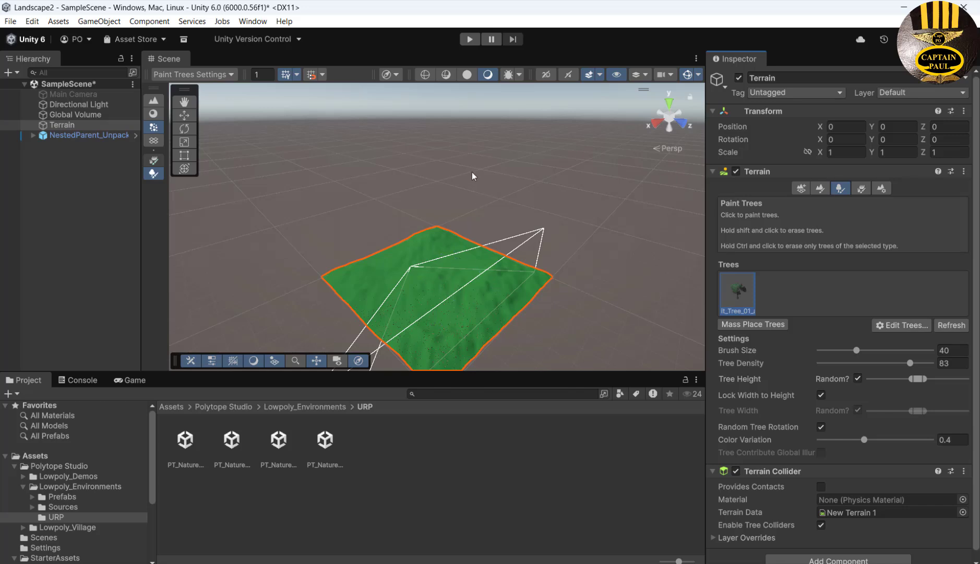
click(470, 40)
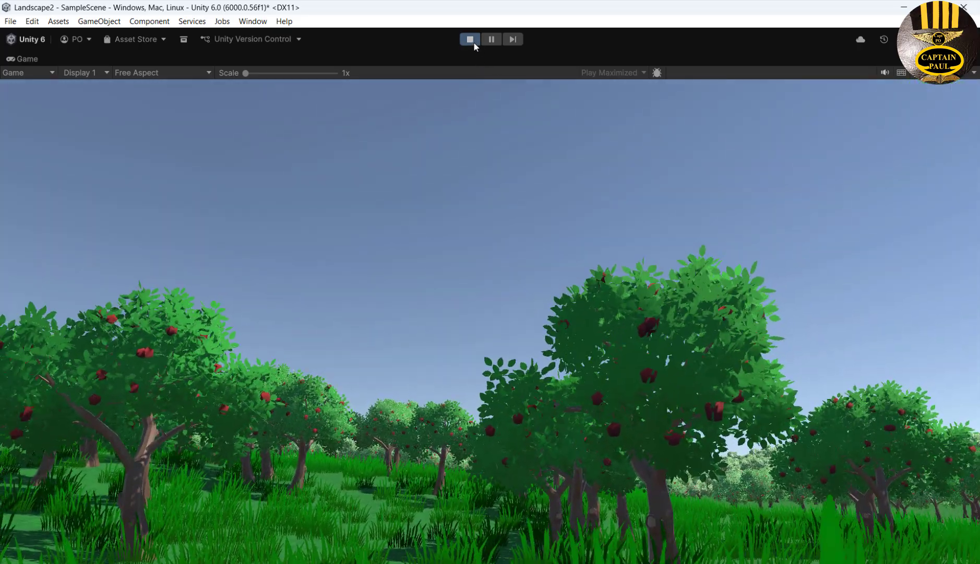
click(474, 42)
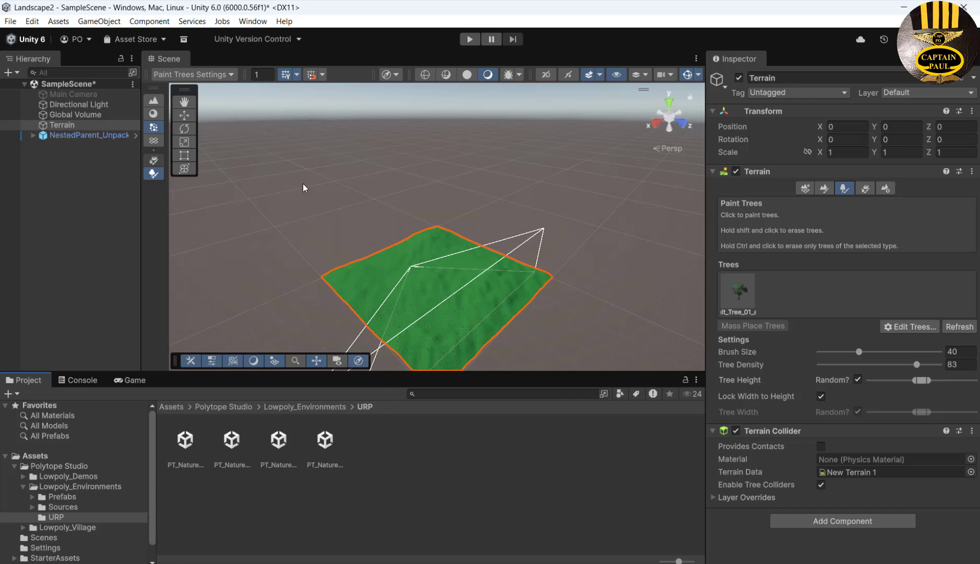
- Set the environment lighting's skybox material to PT_Skybox_mat and run the scene in Play mode
click(258, 23)
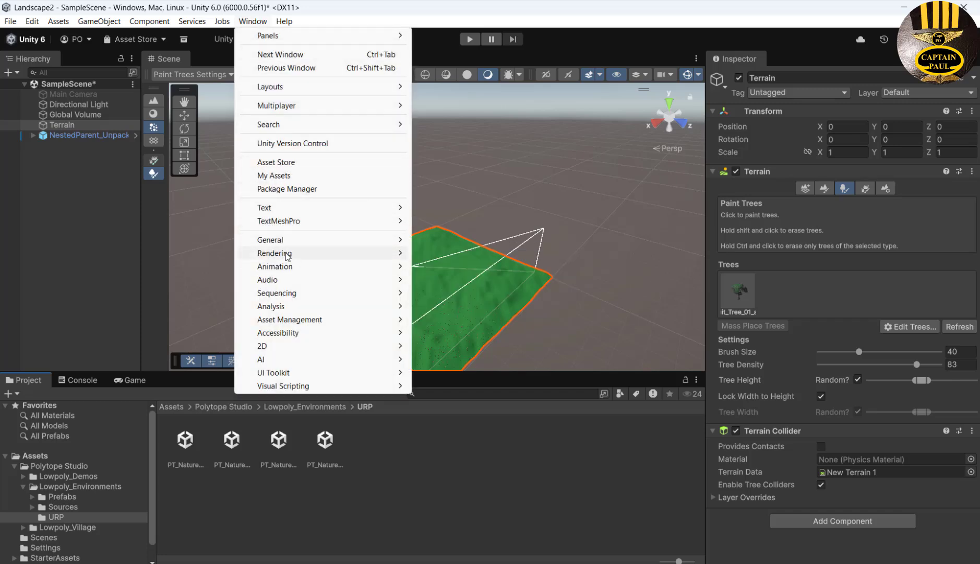
mouse_move(286, 254)
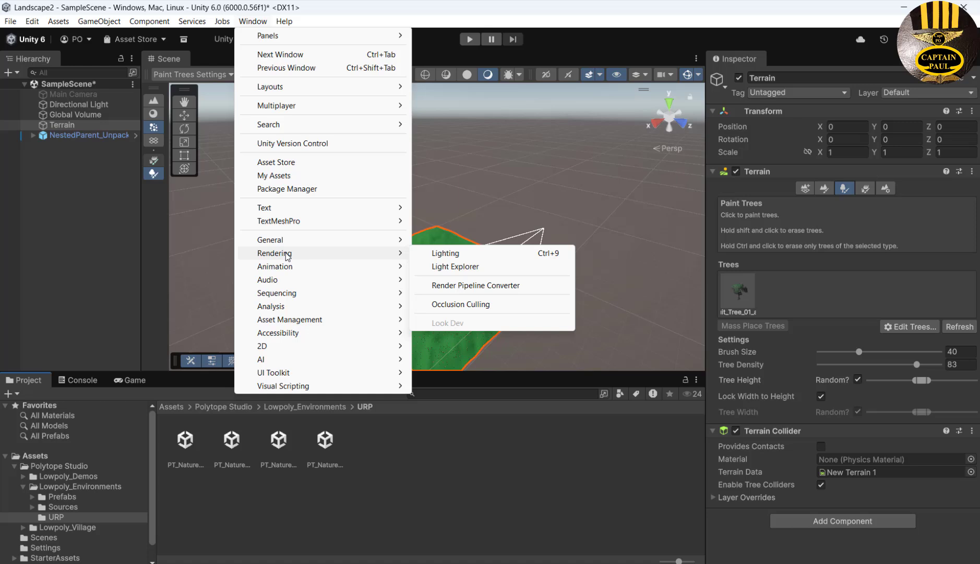
click(443, 256)
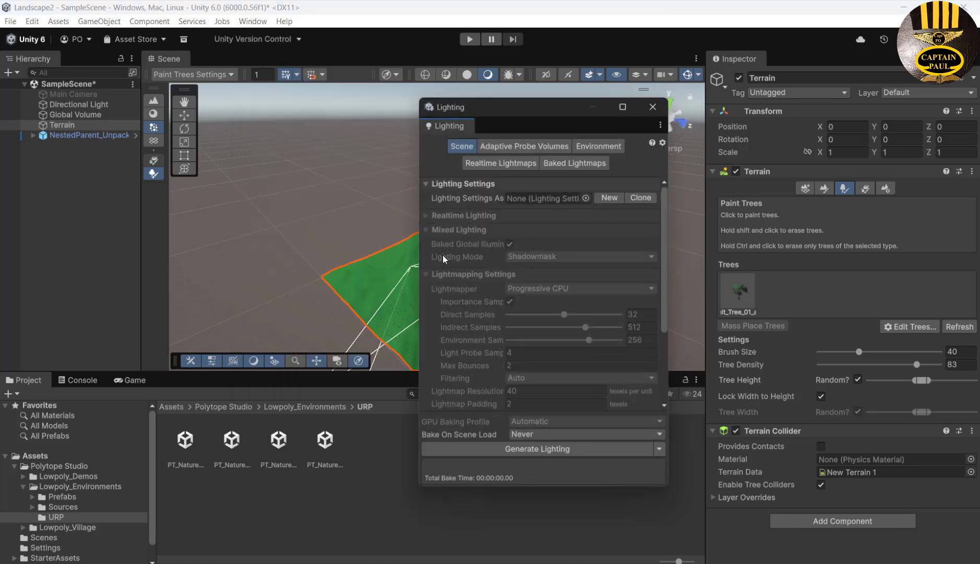
click(600, 147)
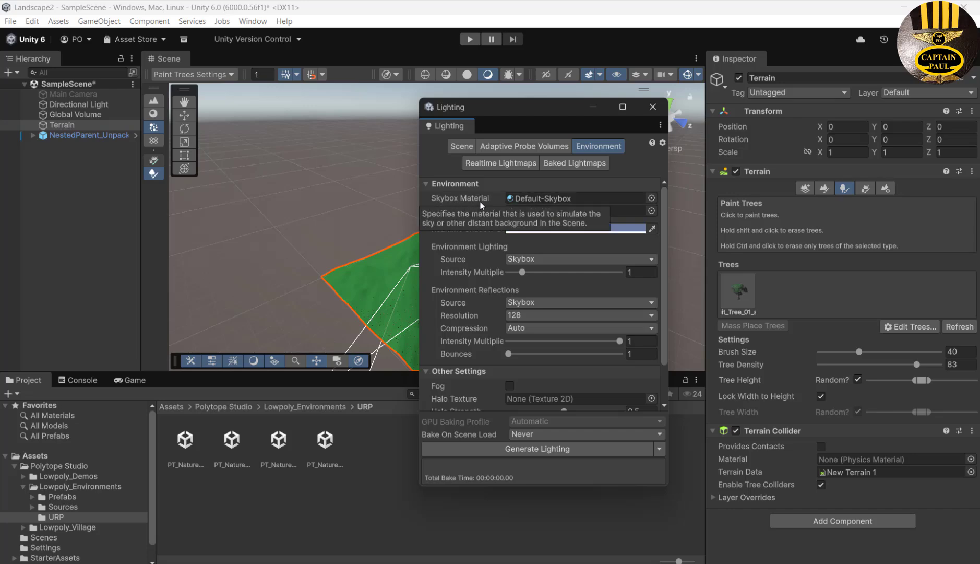
click(651, 199)
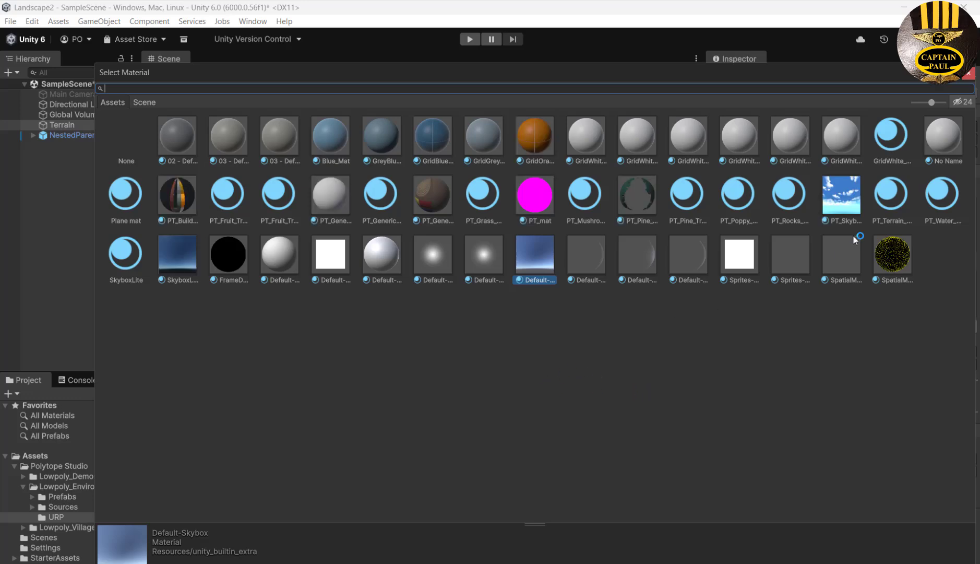
click(843, 200)
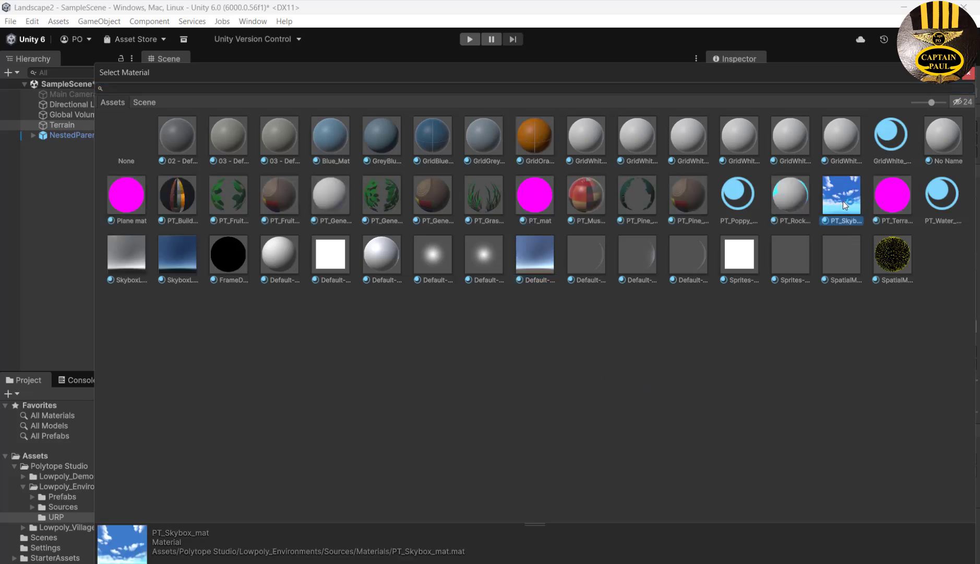
double_click(843, 200)
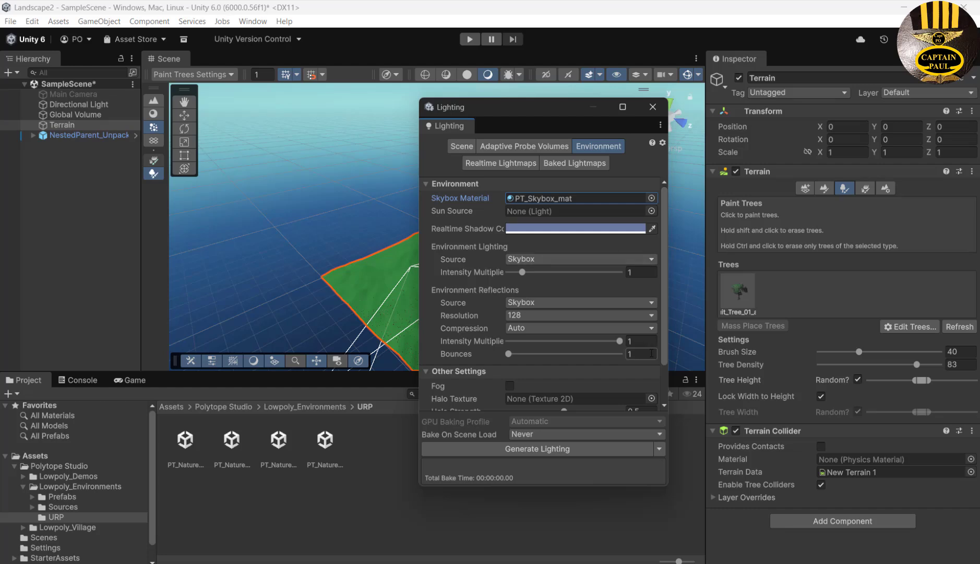
click(653, 107)
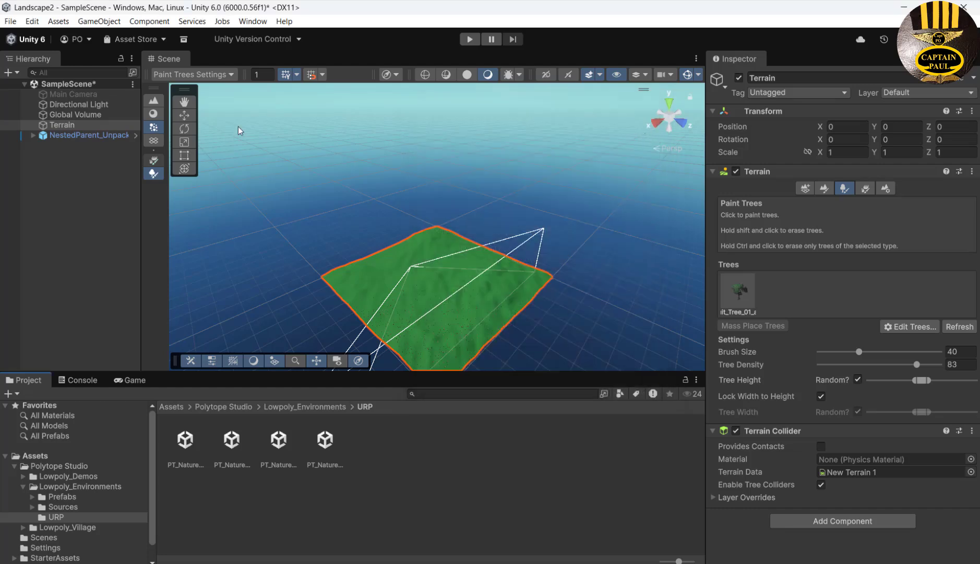
click(469, 40)
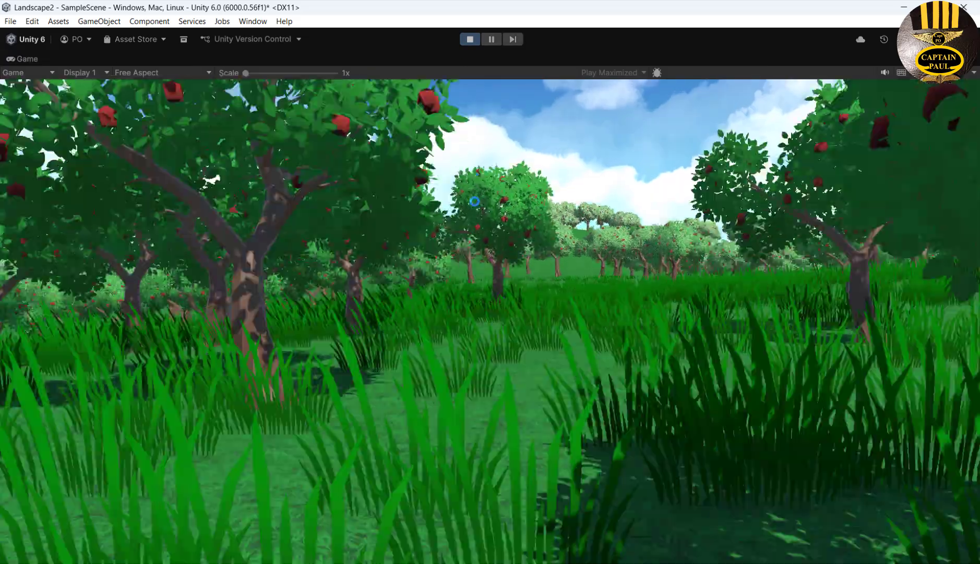